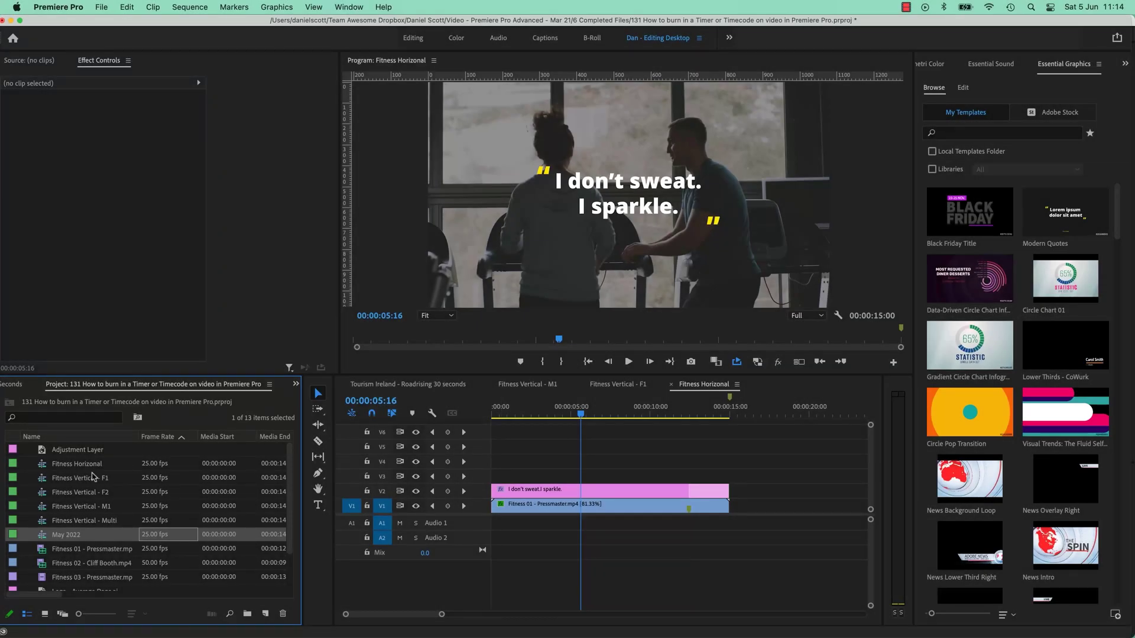
Step: Select the Fitness Horizonal through Fitness Vertical - Multi sequences in the Project panel
left_click(90, 468)
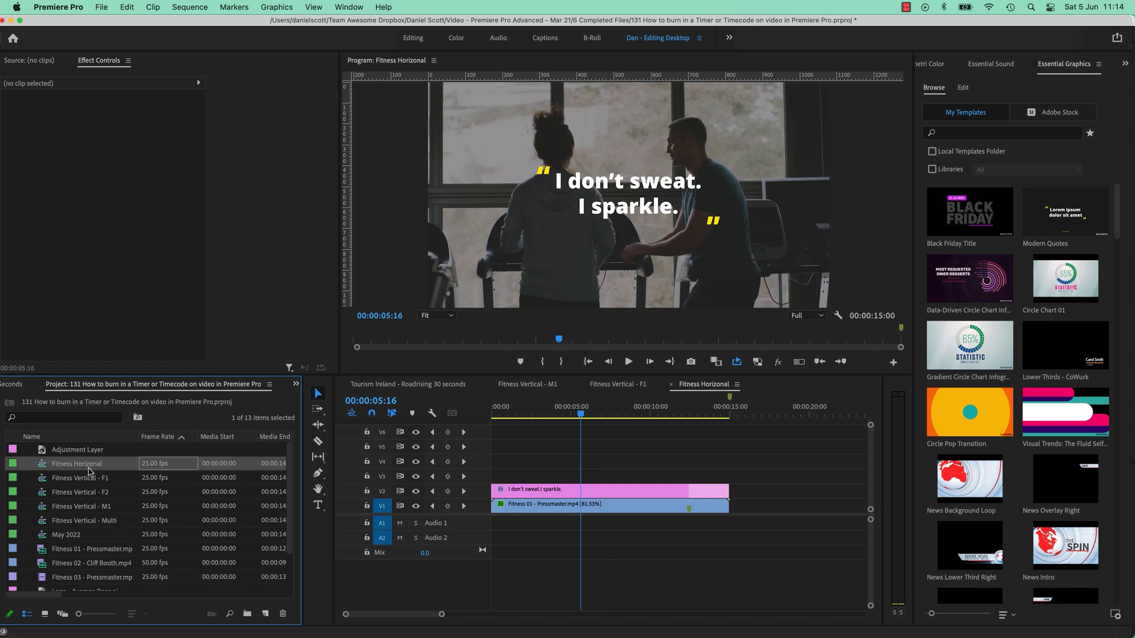
left_click(96, 523, "shift")
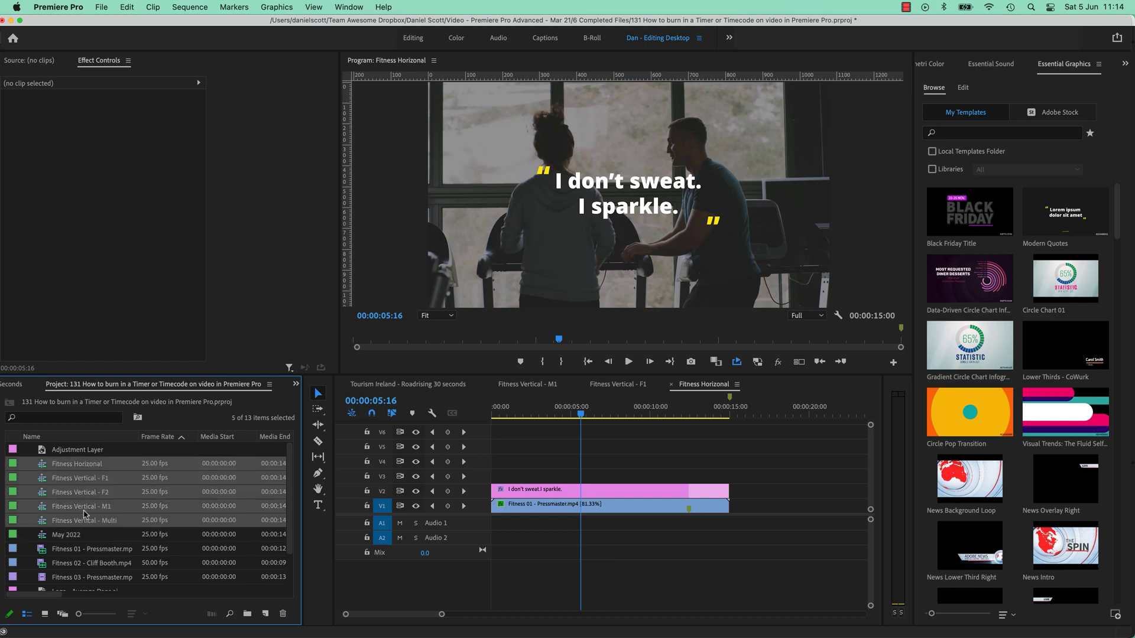
Step: Export the five selected Fitness sequences as H.264 and queue them in Media Encoder
right_click(83, 512)
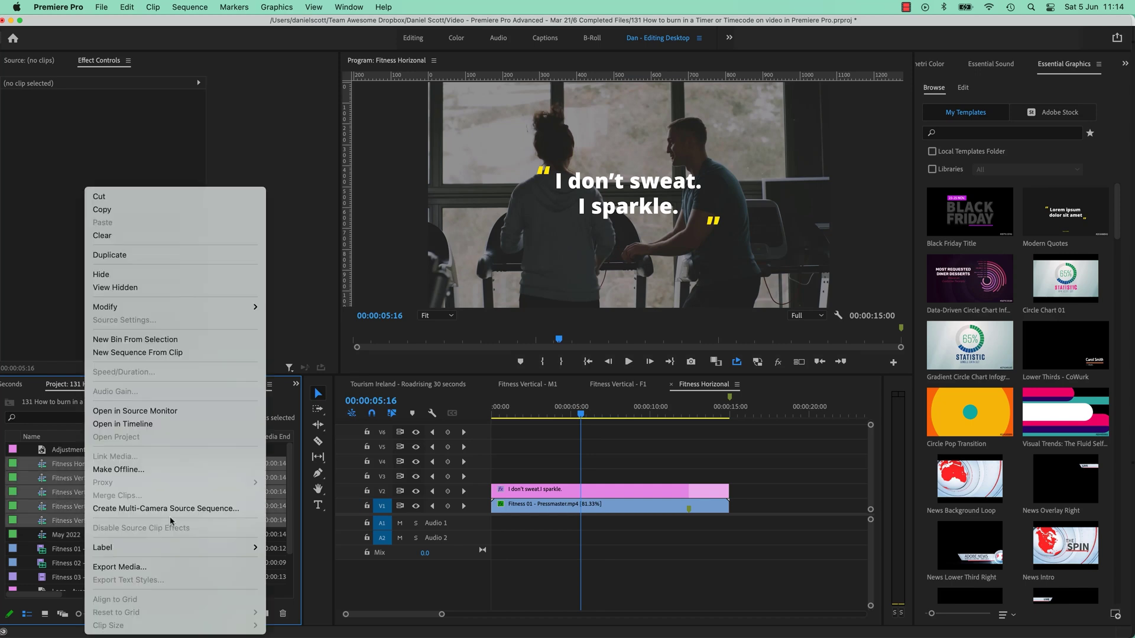
left_click(168, 568)
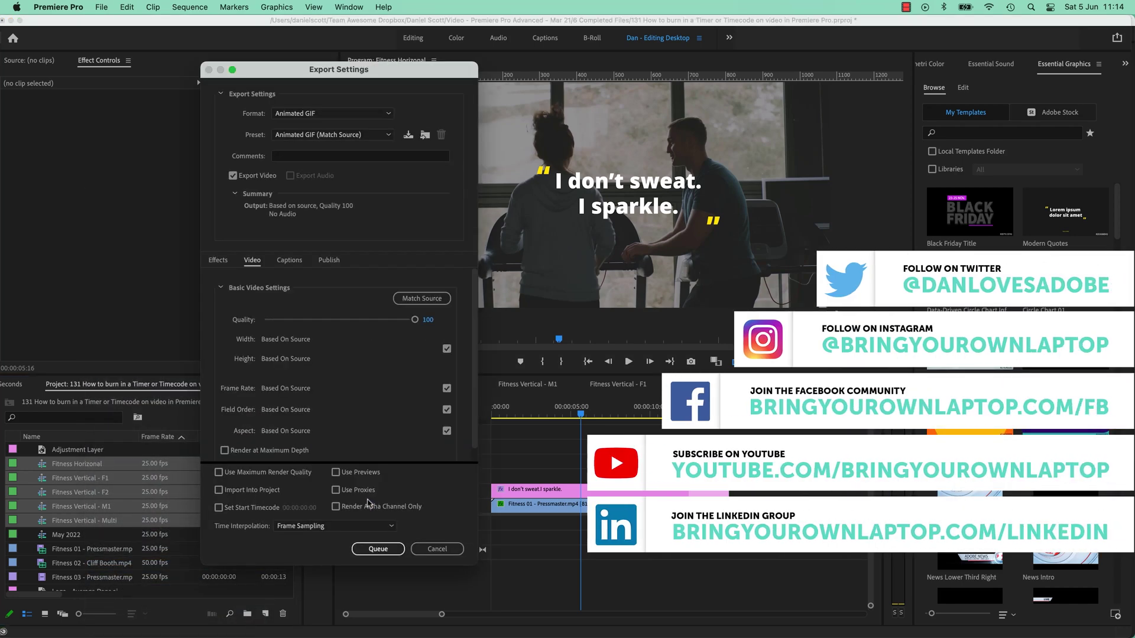
left_click(362, 114)
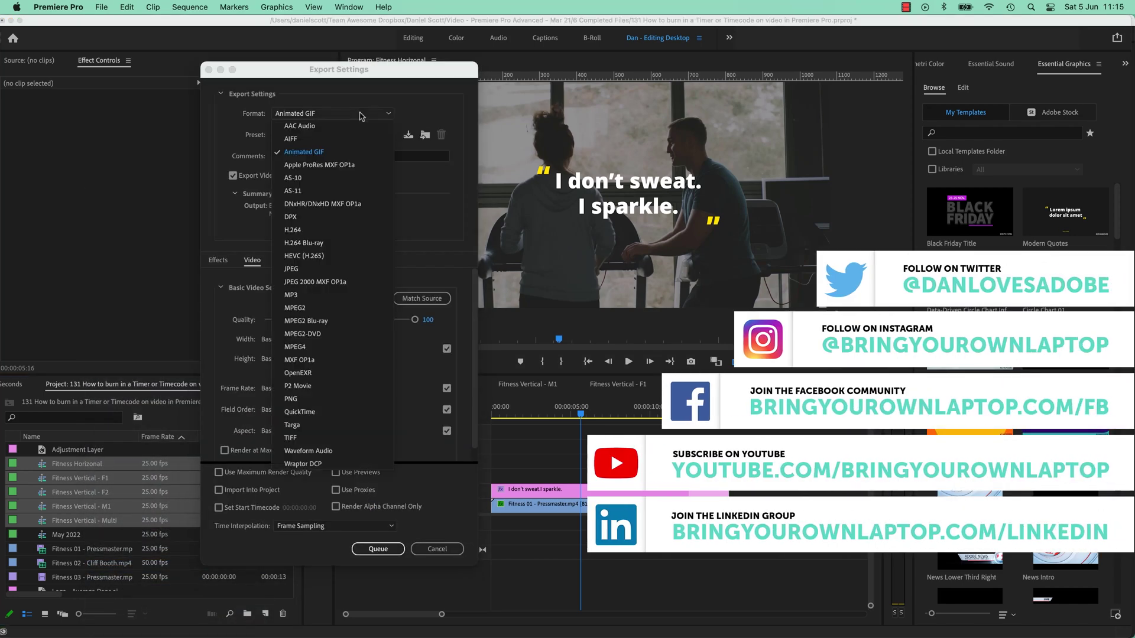
left_click(327, 229)
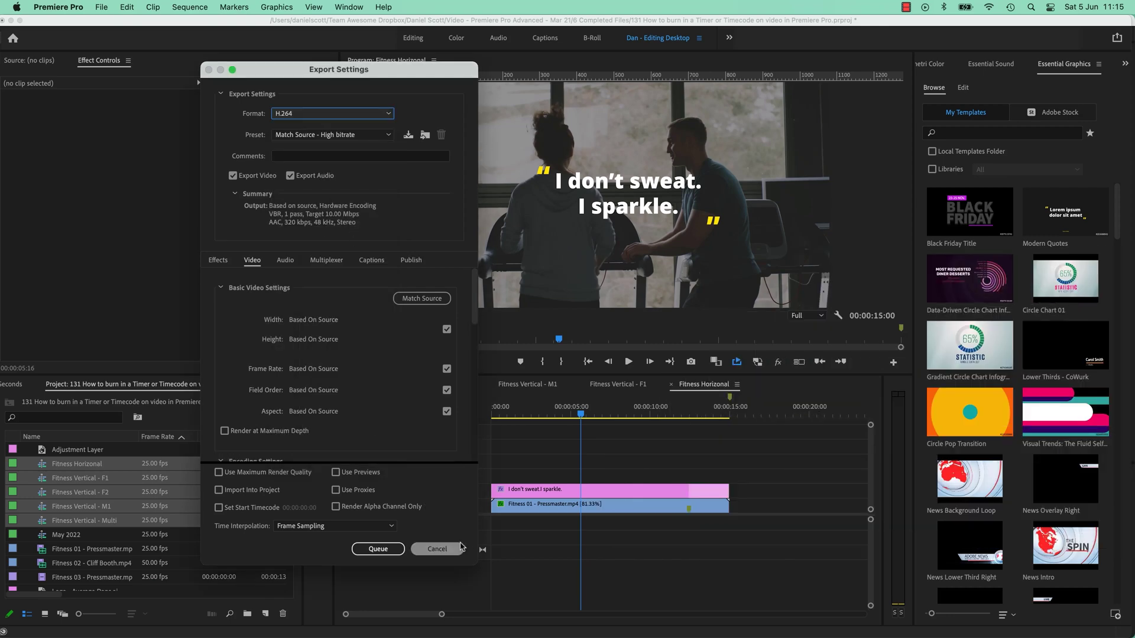
left_click(378, 549)
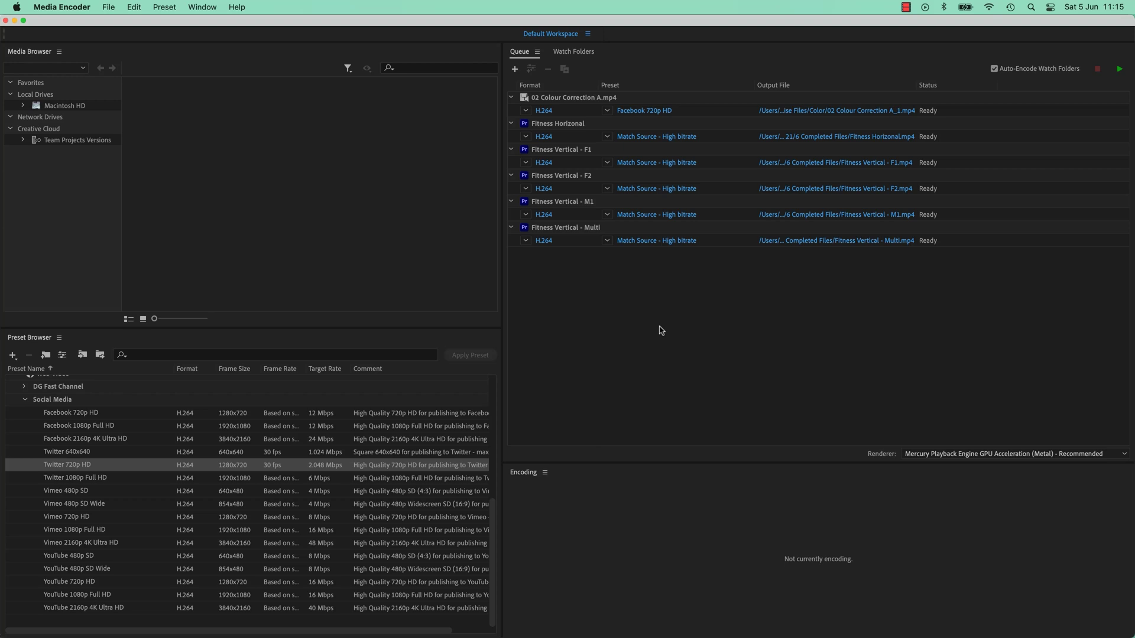
Step: Encode the queued Fitness jobs, then queue Fitness Horizonal again as Fitness Horizonal_2.mp4
left_click(1119, 70)
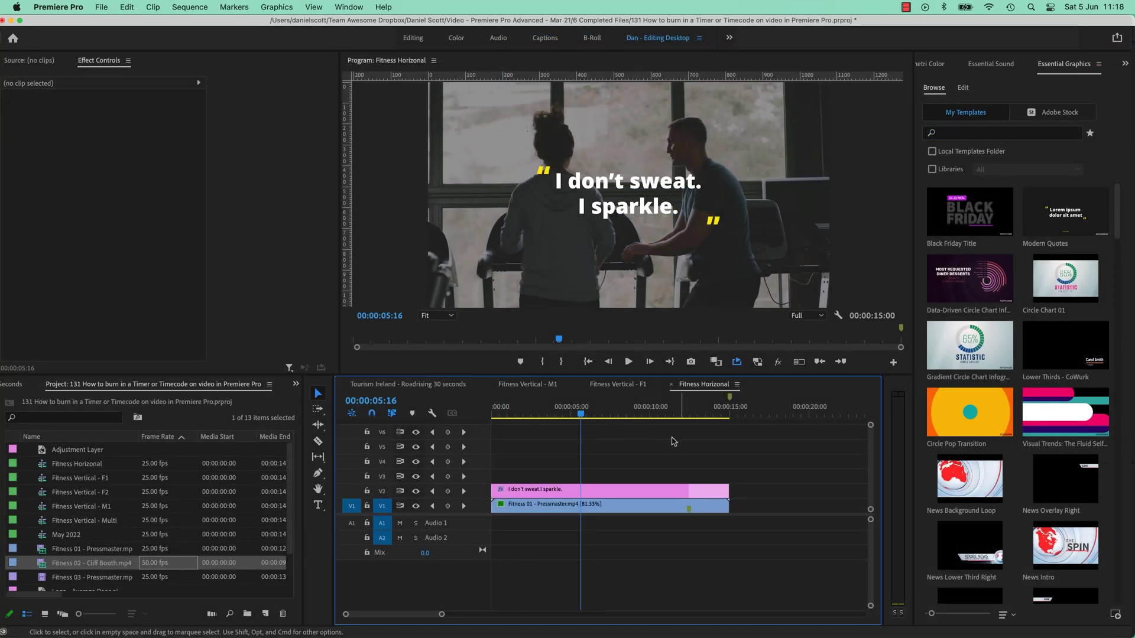
key("super+m")
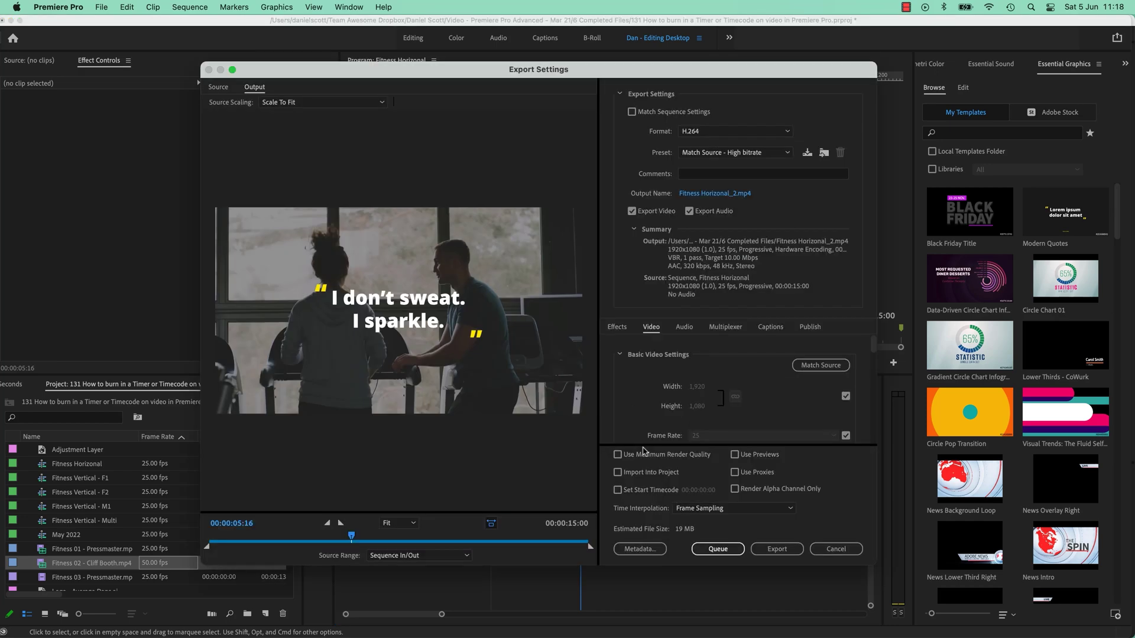
left_click(718, 551)
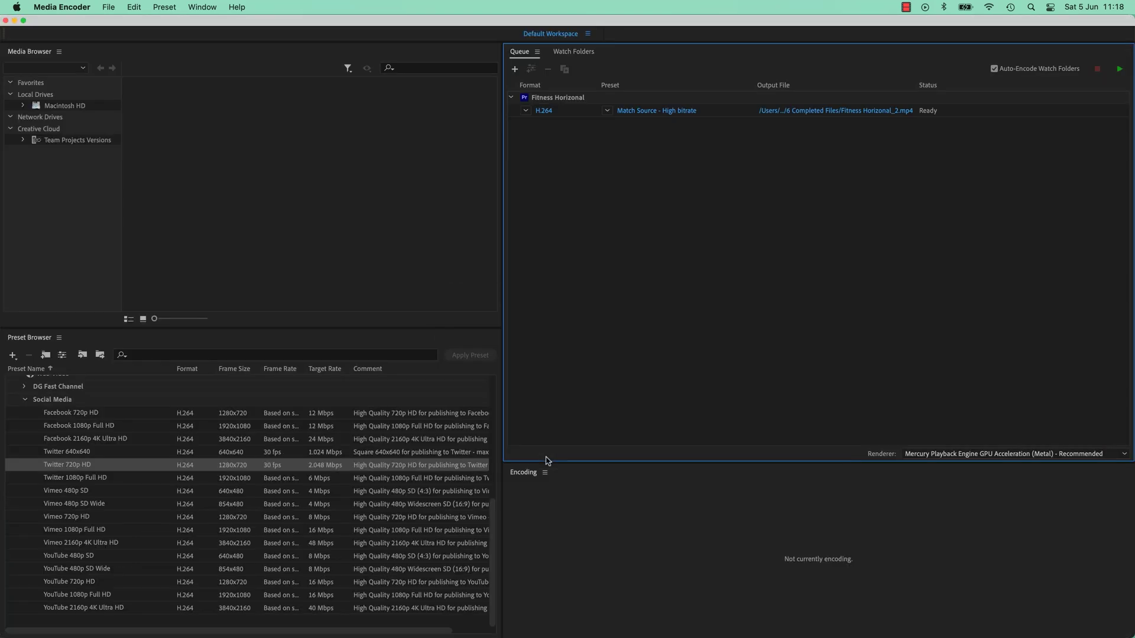
Step: Set Fitness Horizonal's output to Match Source - Adaptive High Bitrate and add two more outputs
left_click(563, 100)
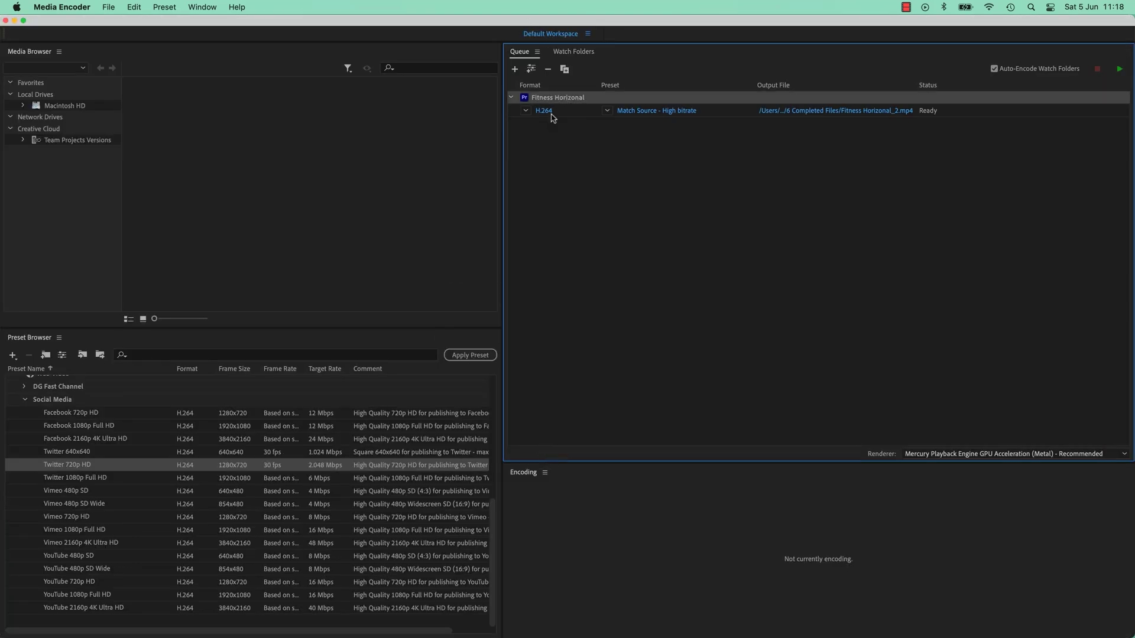
left_click(608, 111)
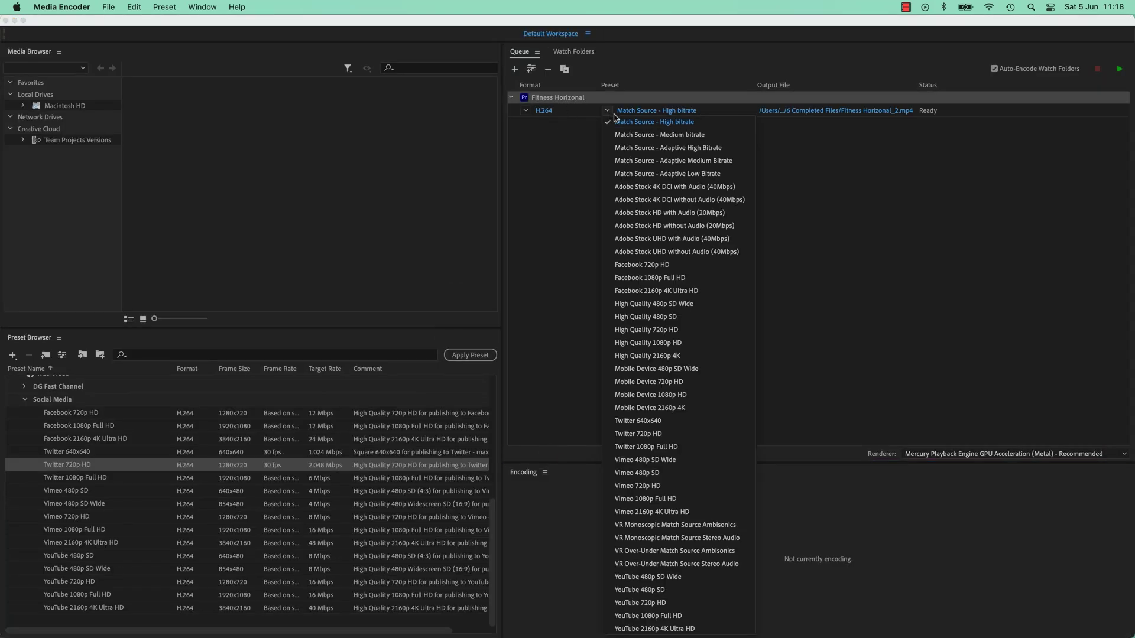
left_click(631, 149)
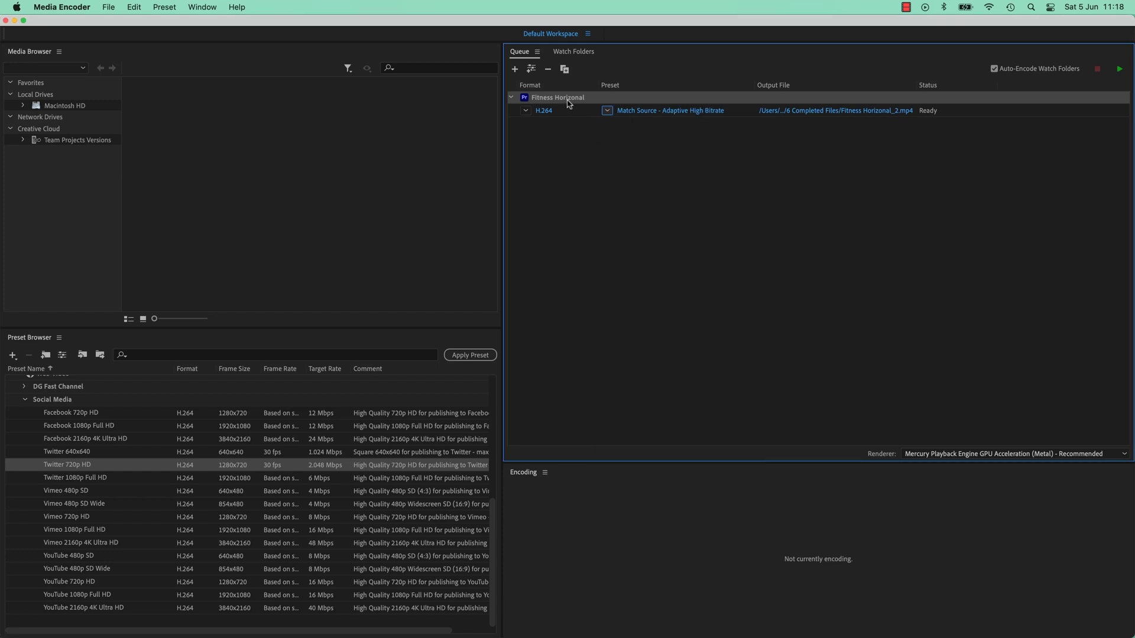
left_click(533, 70)
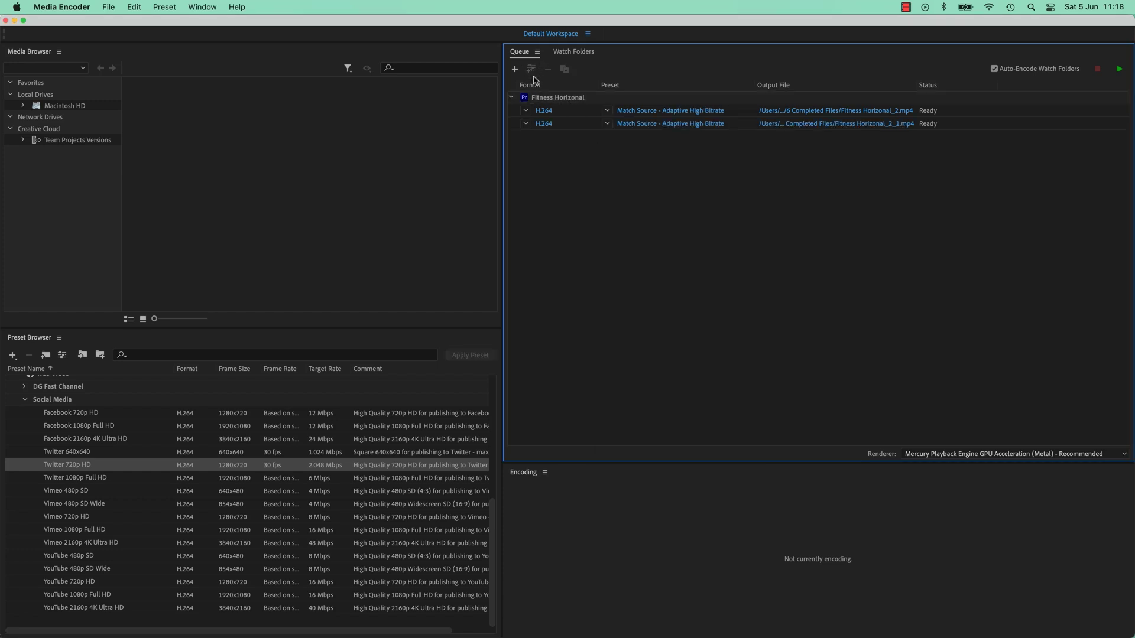
left_click(572, 121)
Step: Make output two Adaptive Low Bitrate, output three QuickTime ProRes 422 LT, and start encoding
left_click(532, 70)
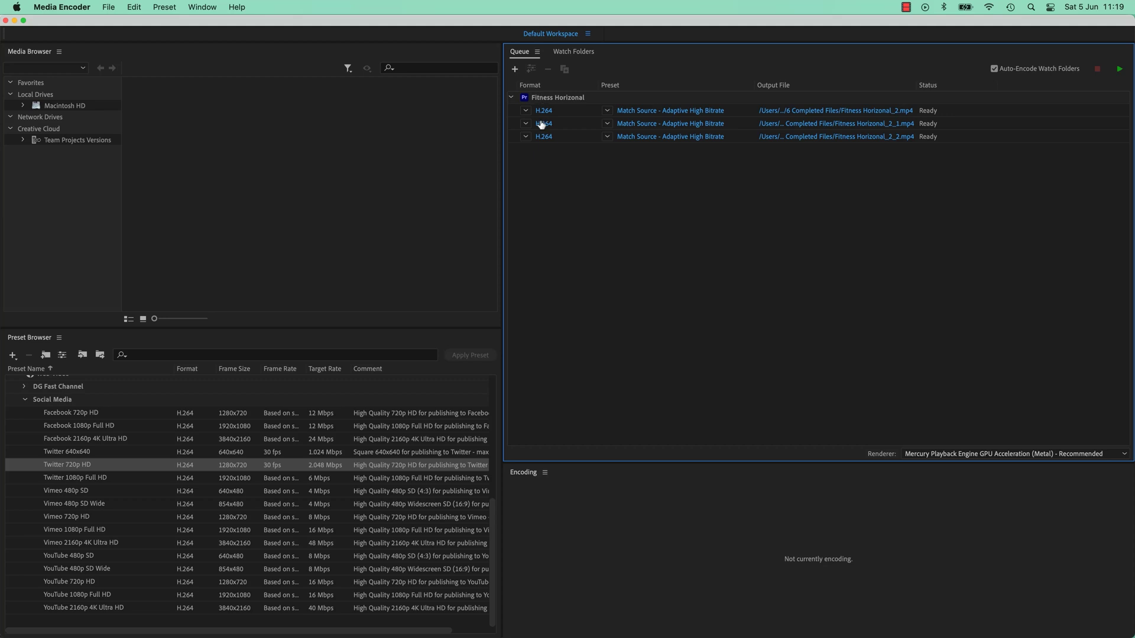
left_click(607, 127)
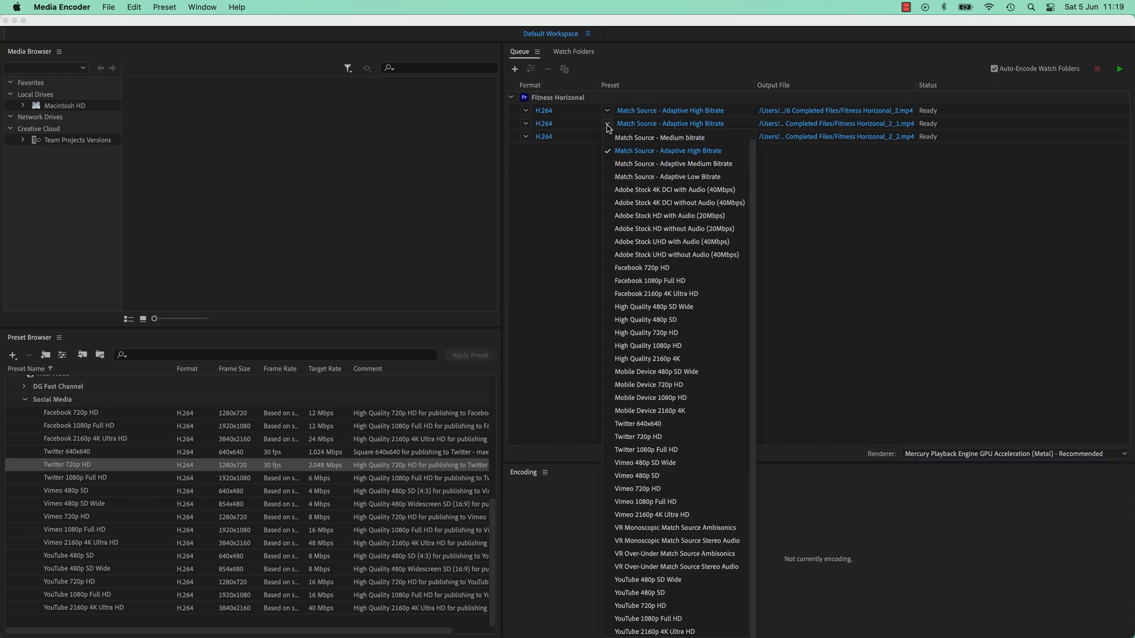
left_click(638, 173)
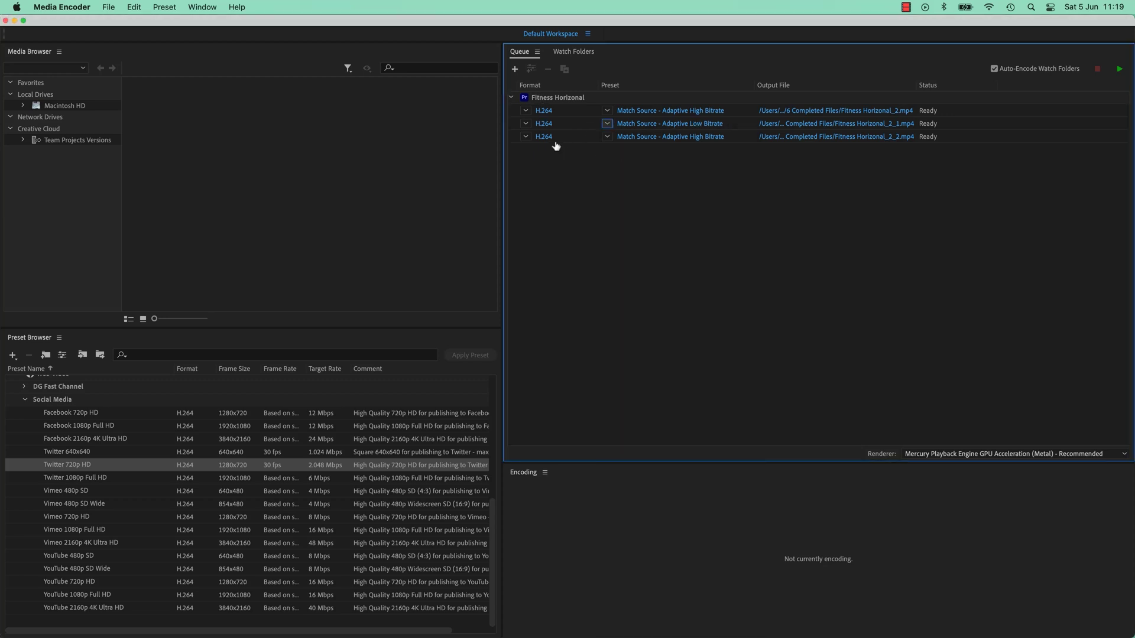
left_click(526, 136)
left_click(578, 454)
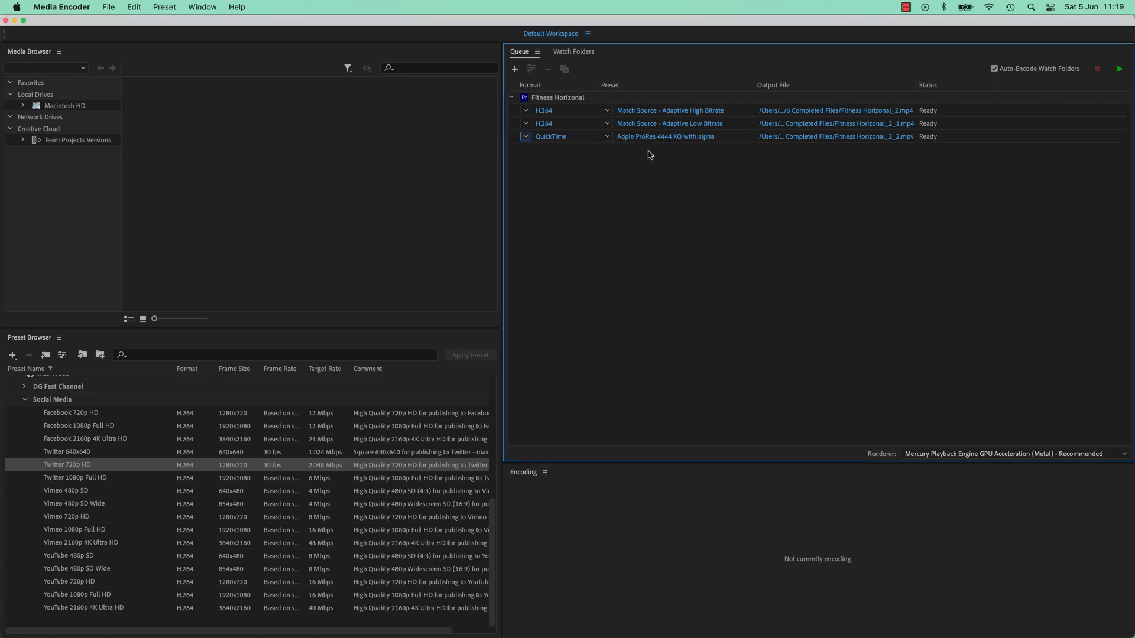
left_click(607, 137)
left_click(666, 296)
left_click(1118, 71)
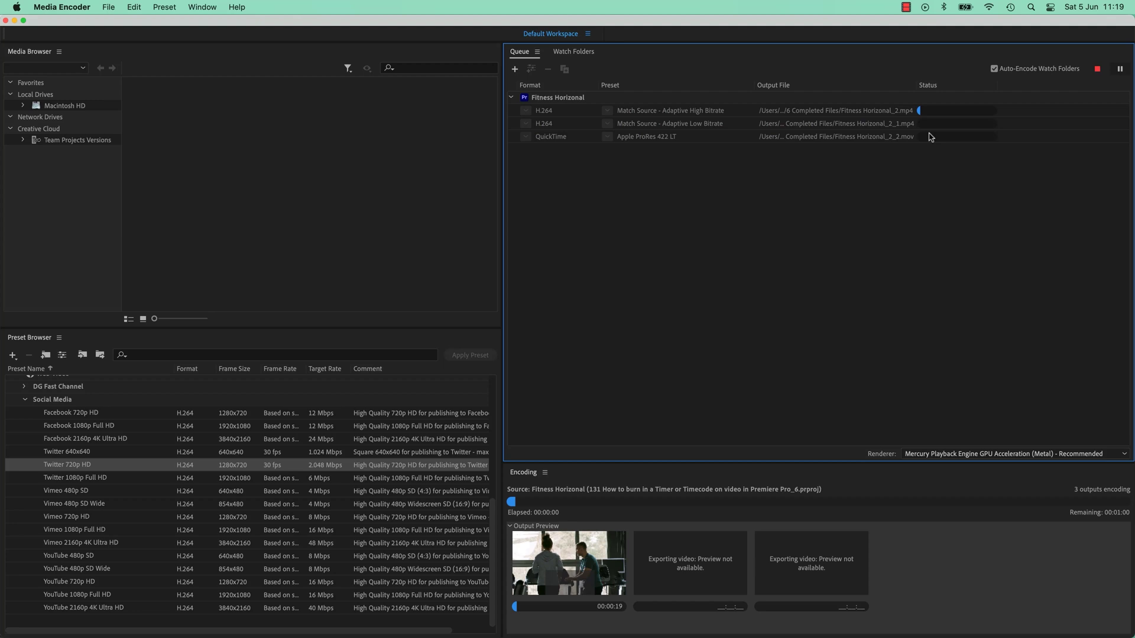
Step: Duplicate the Fitness Horizonal queue item and delete the copy's H.264 outputs
left_click(569, 97)
left_click(565, 69)
left_click(572, 163)
key("Delete")
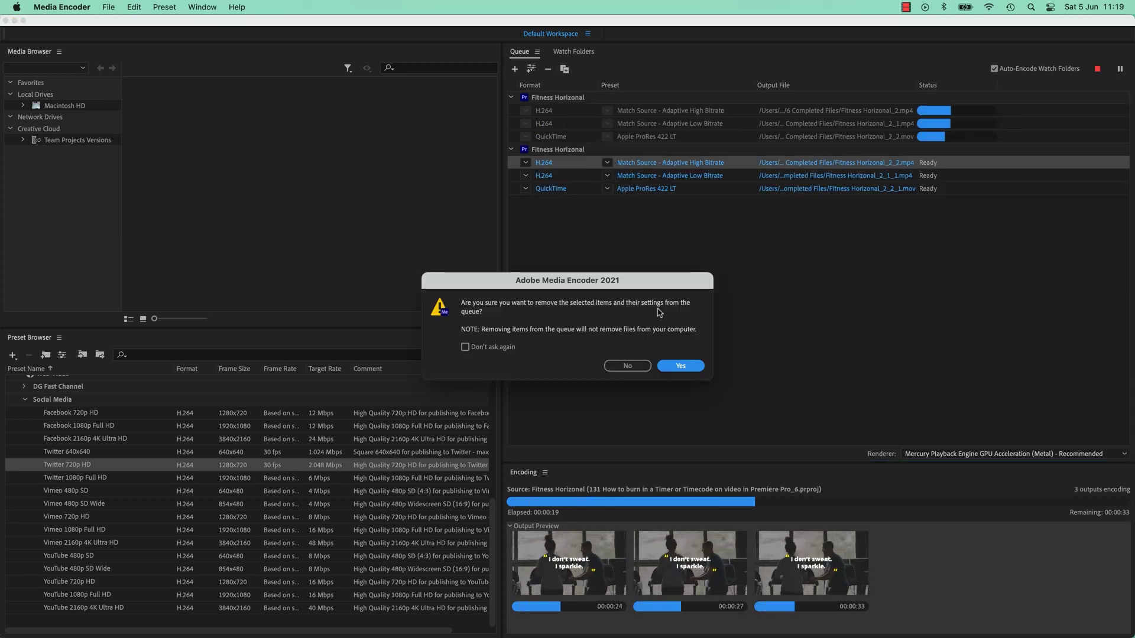
key("Return")
key("Delete")
key("Return")
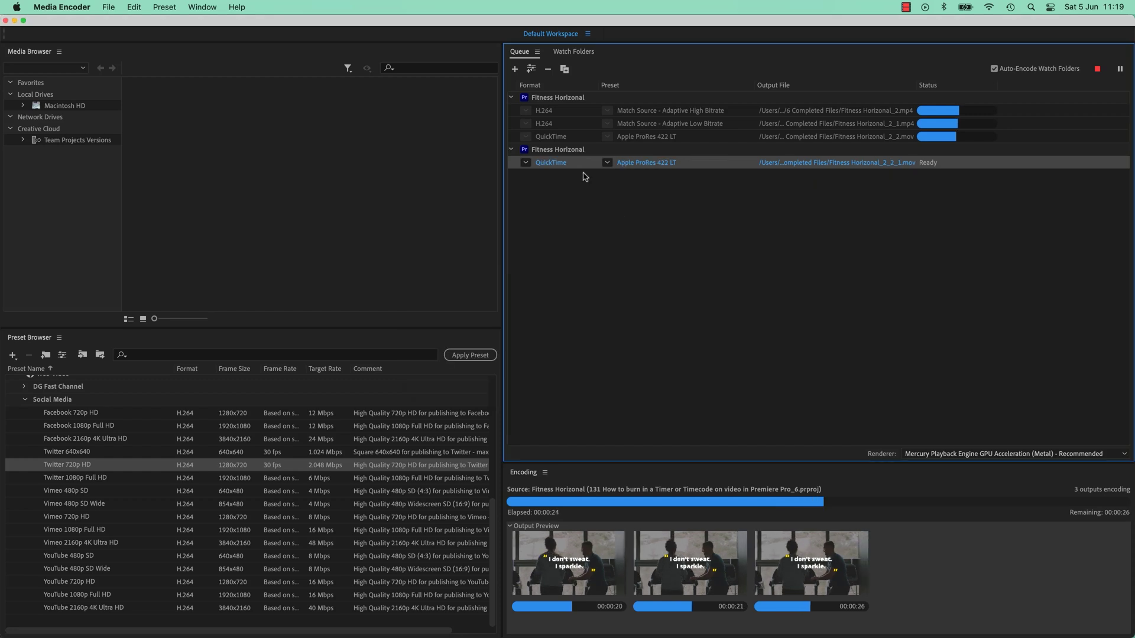
Step: Duplicate the second Fitness Horizonal group and change the new copy's format to H.264
left_click(561, 149)
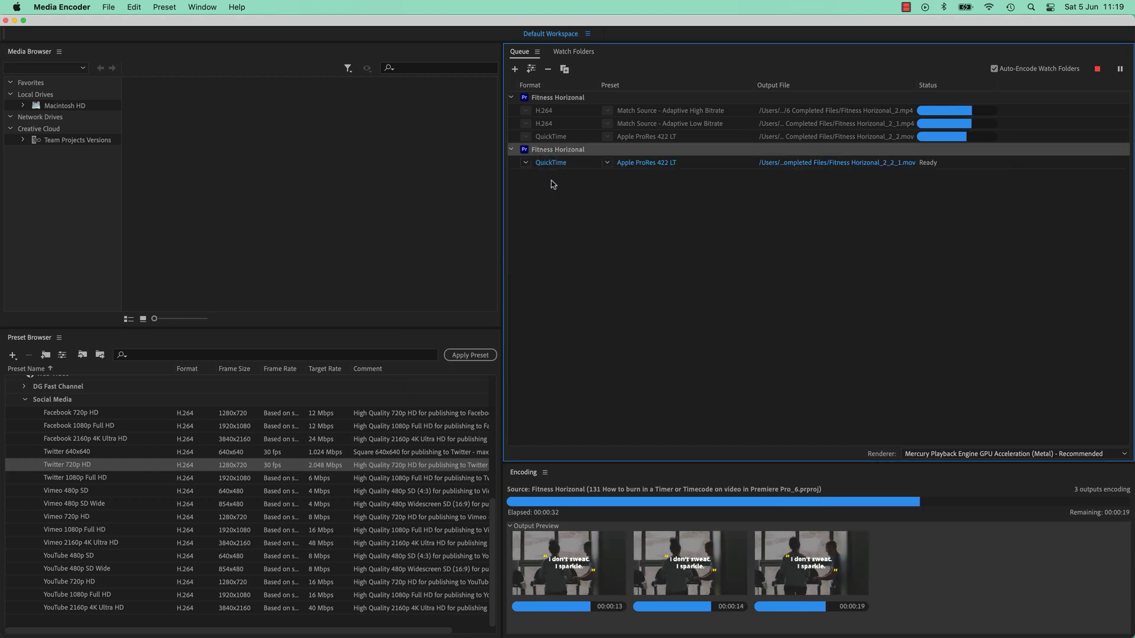
left_click(564, 70)
left_click(526, 189)
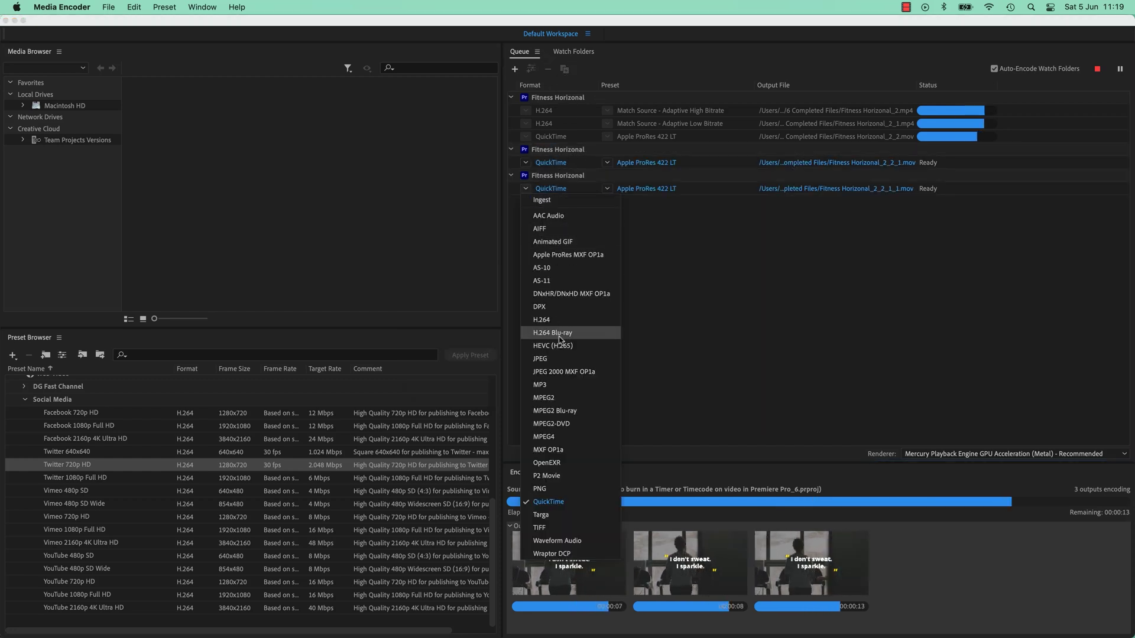
left_click(541, 320)
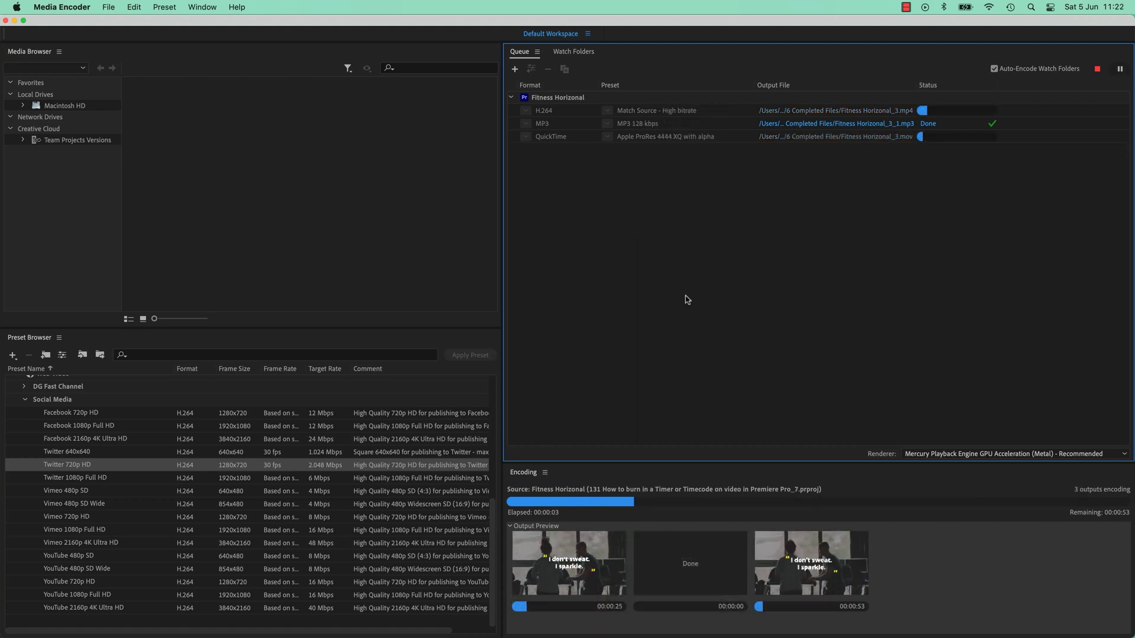
Step: Back in Premiere Pro, play Fitness Horizonal from 00:00:05:11, stopping at 00:00:06:15
key("super+Tab")
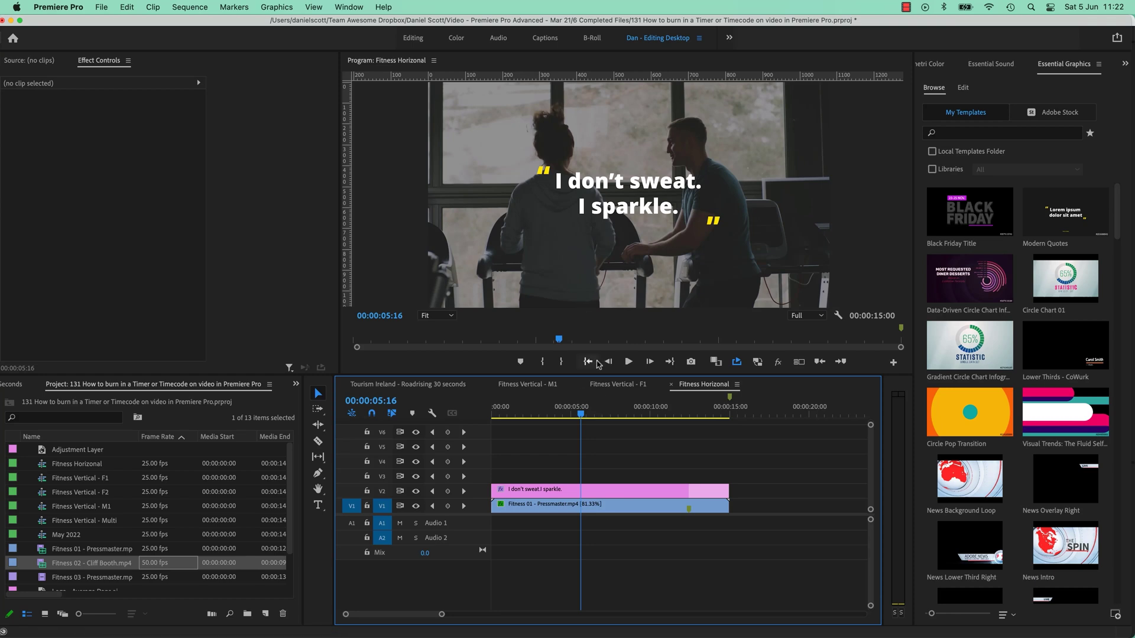
left_click_drag(588, 408, 578, 408)
key("space")
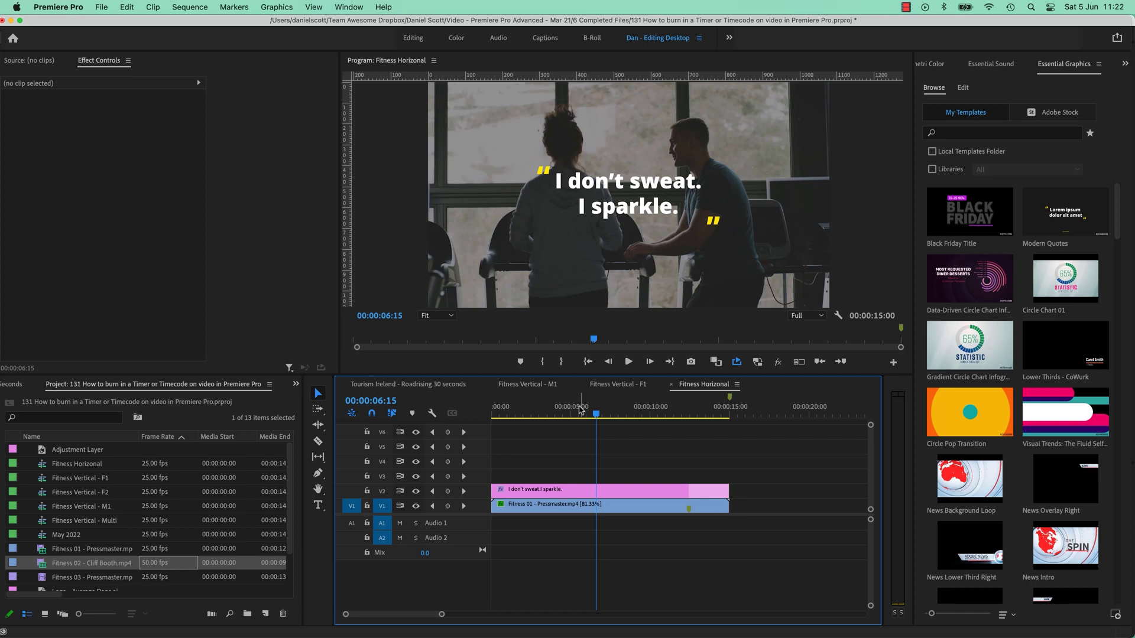
Step: Reselect the five Fitness sequences and queue them as H.264 Match Source - High bitrate exports
left_click(76, 465)
left_click(86, 526, "shift")
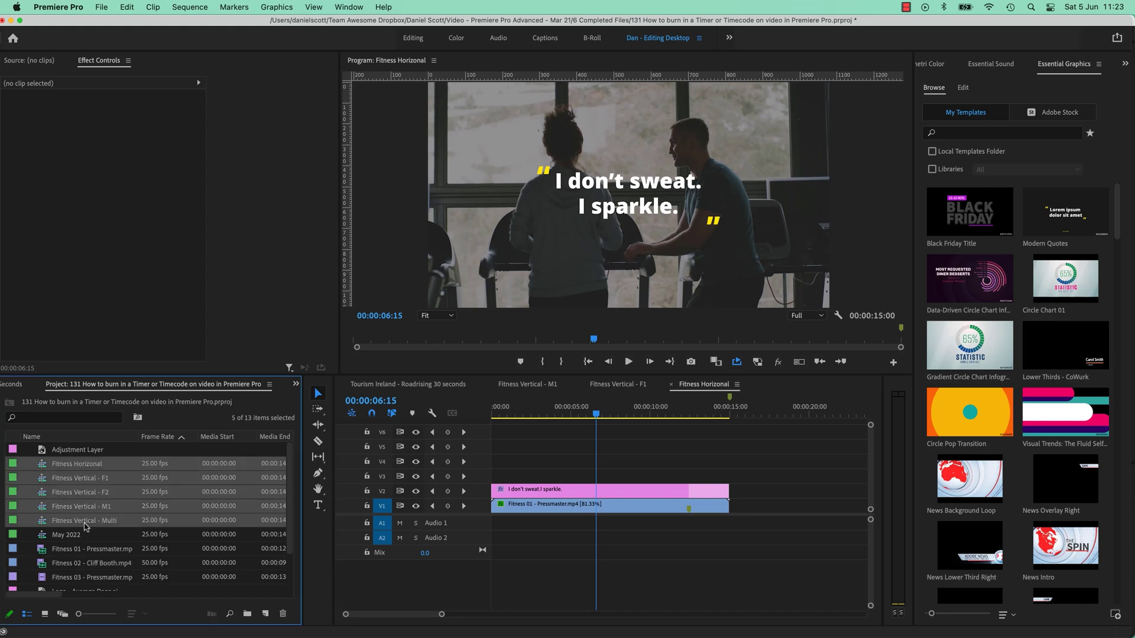
right_click(84, 504)
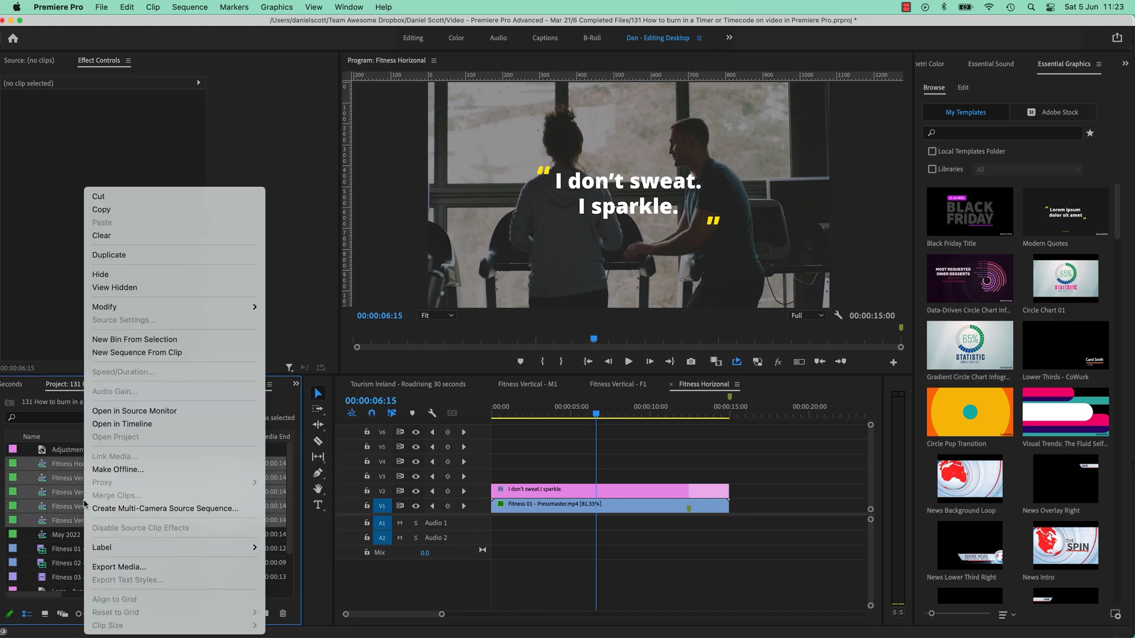
left_click(147, 568)
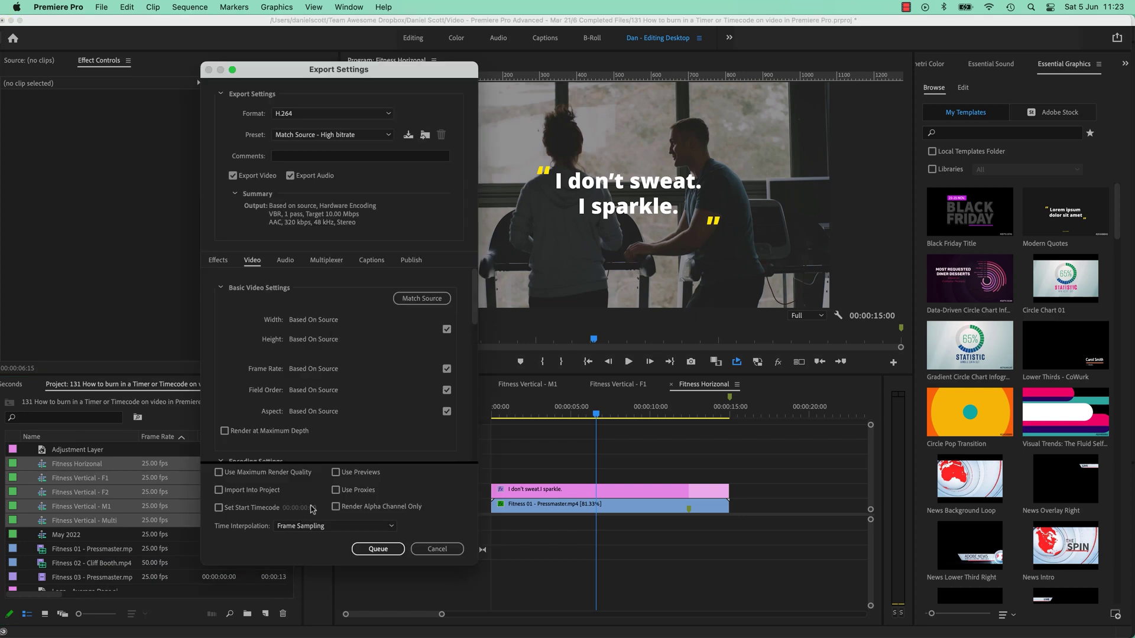
left_click(376, 550)
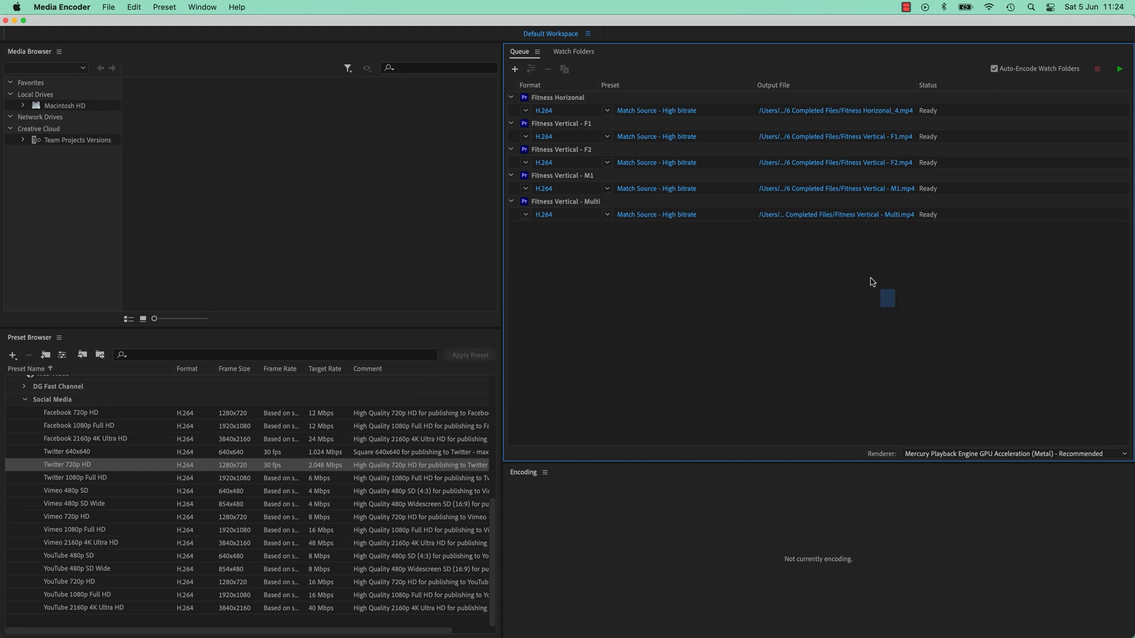
Step: Select all five queued jobs and point their output to a new Desktop folder named Socials
left_click_drag(873, 282, 793, 90)
left_click_drag(784, 283, 549, 91)
left_click(746, 256)
key("super+a")
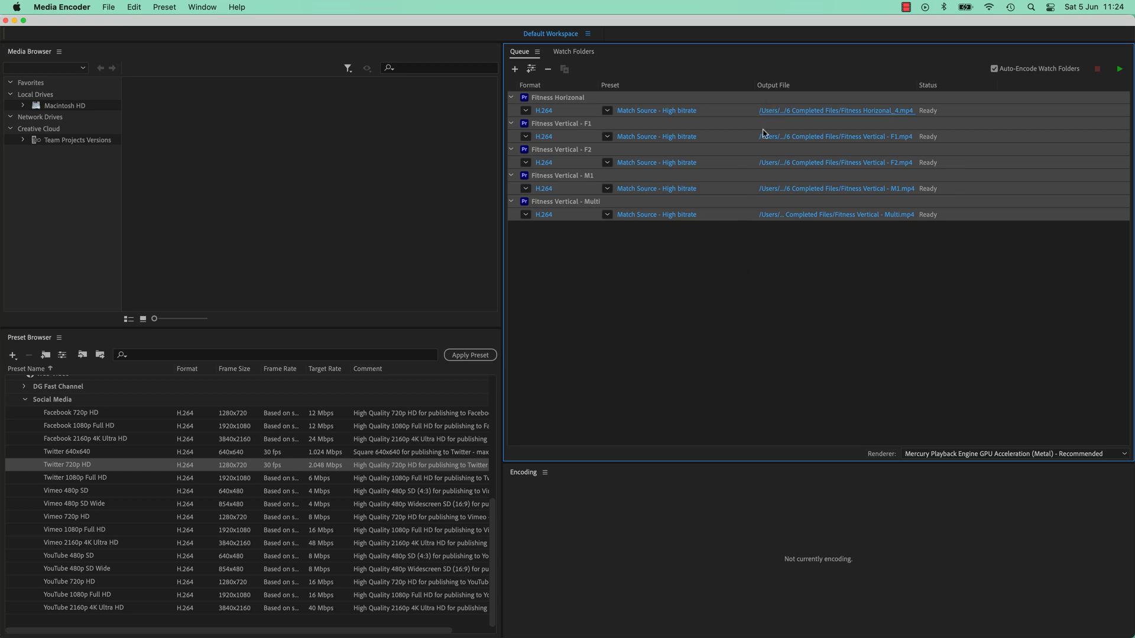
left_click(829, 161)
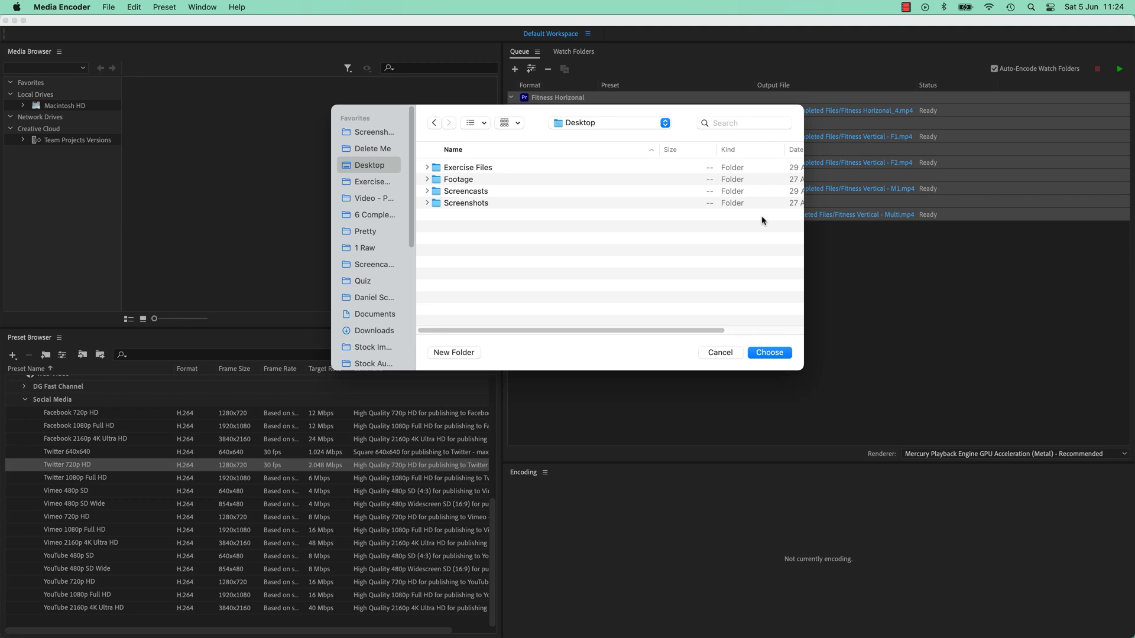
left_click(440, 354)
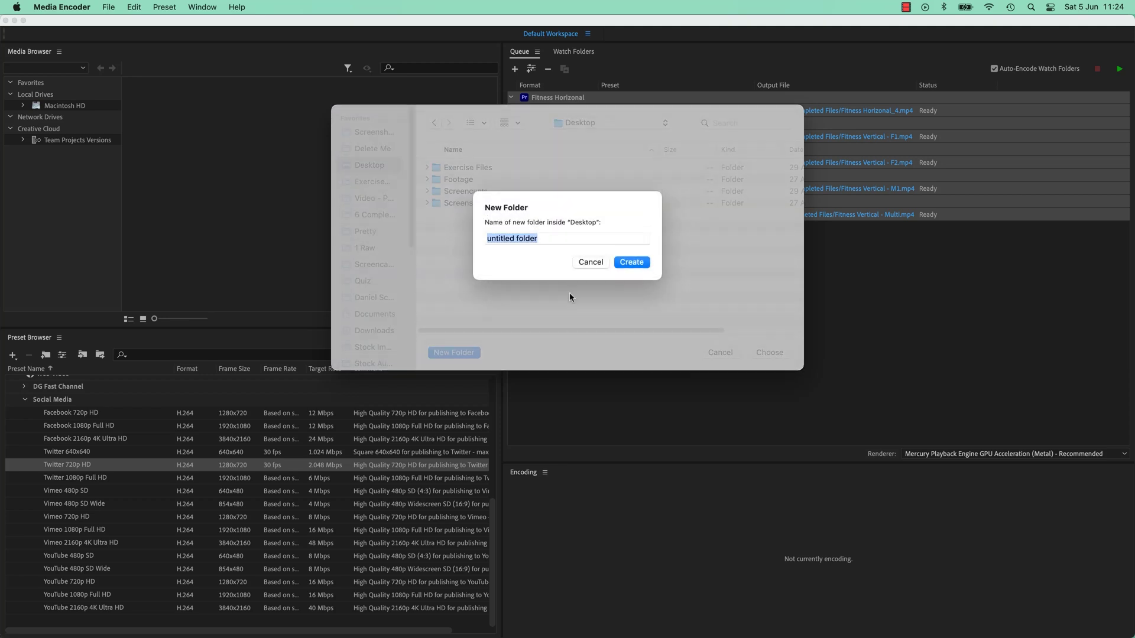
type("Socials")
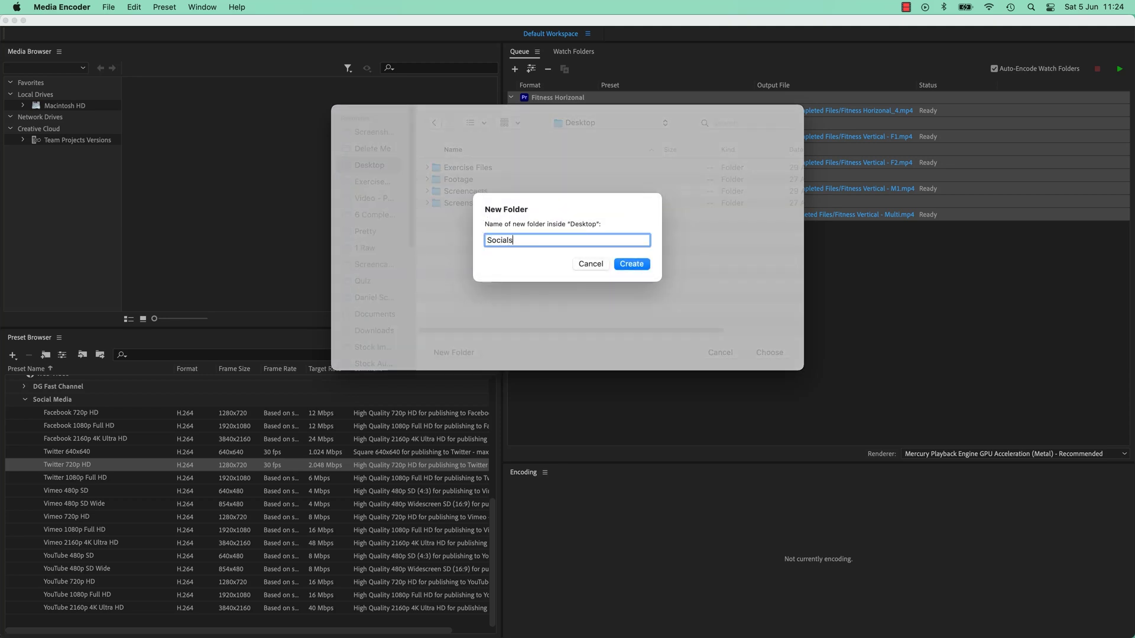
key("Return")
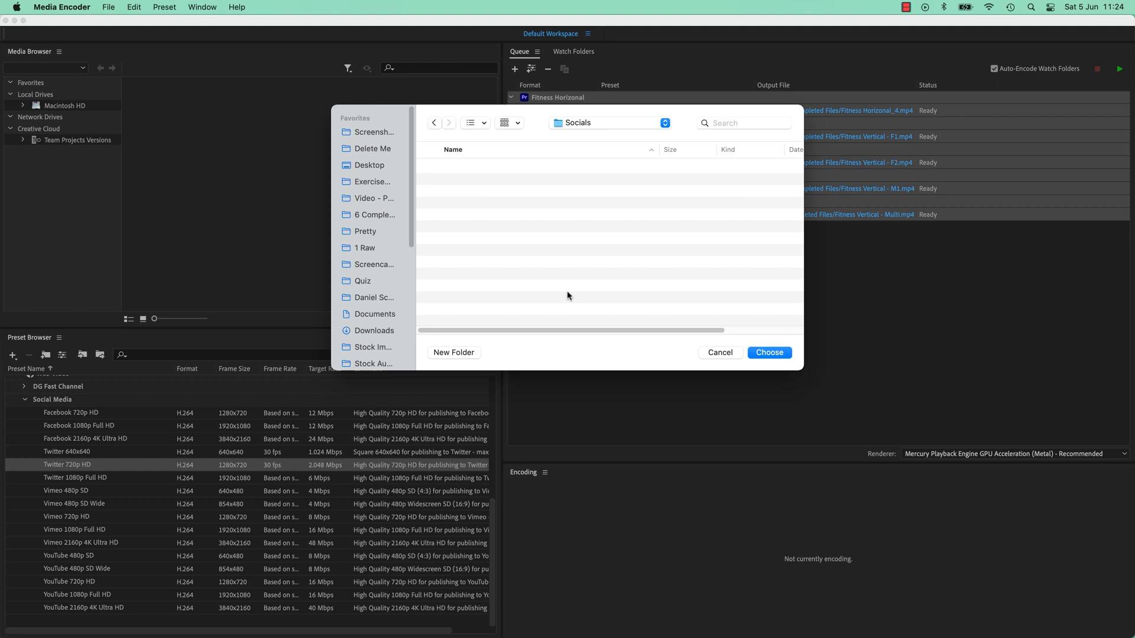
left_click(782, 359)
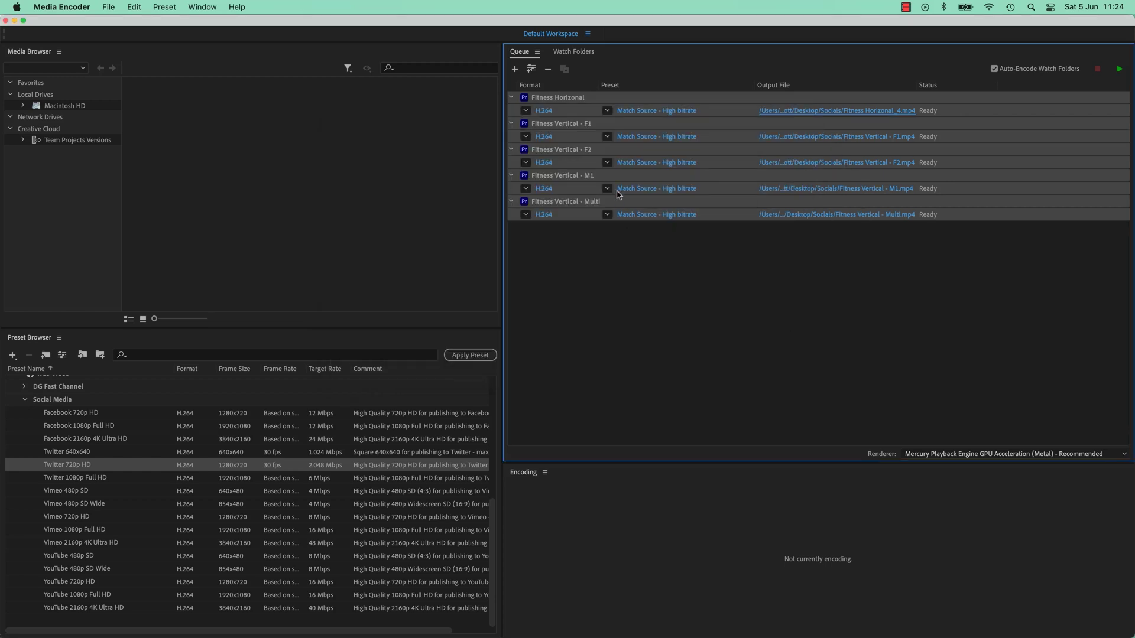
Step: Switch the five selected Fitness jobs to the Match Source - Medium bitrate preset
left_click(607, 111)
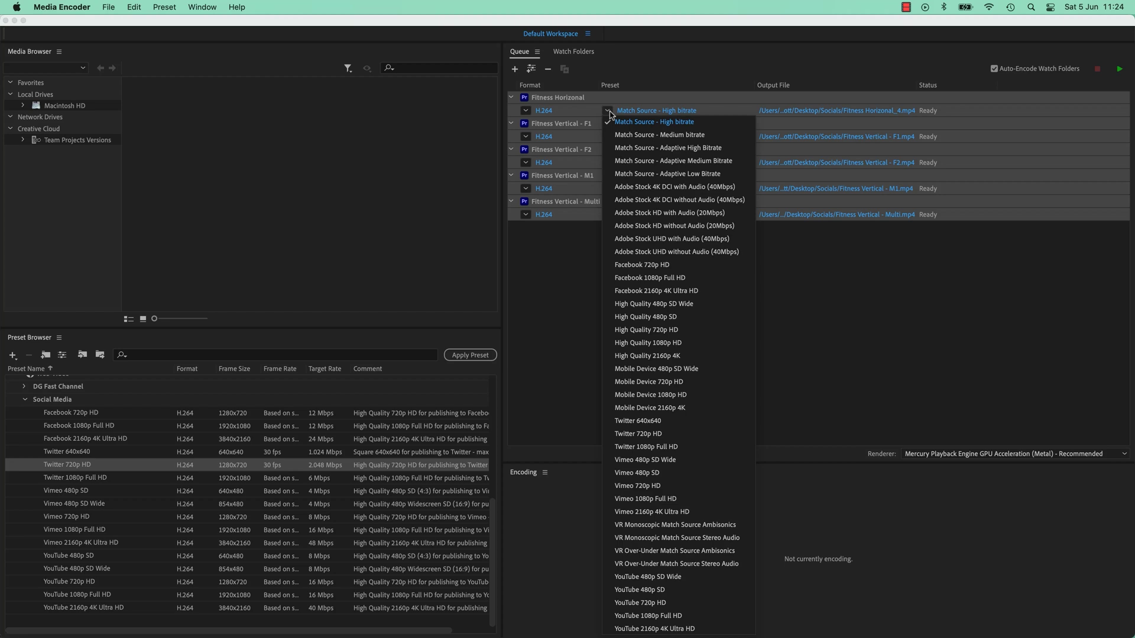
left_click(627, 136)
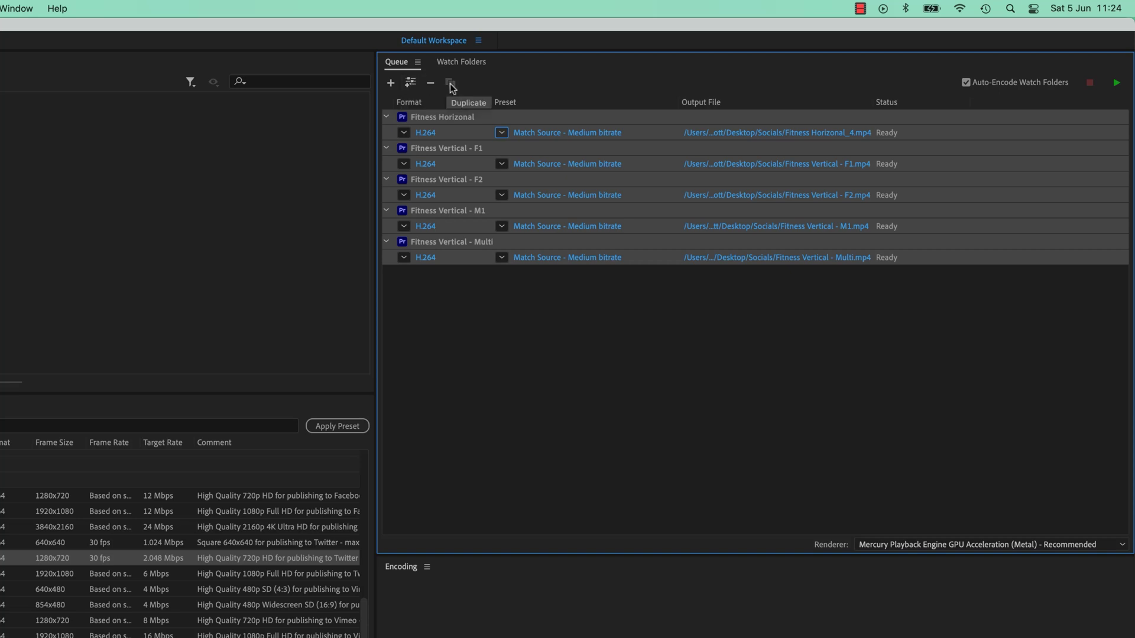
Step: Duplicate each queued output and select the five new _1 copies
left_click(411, 84)
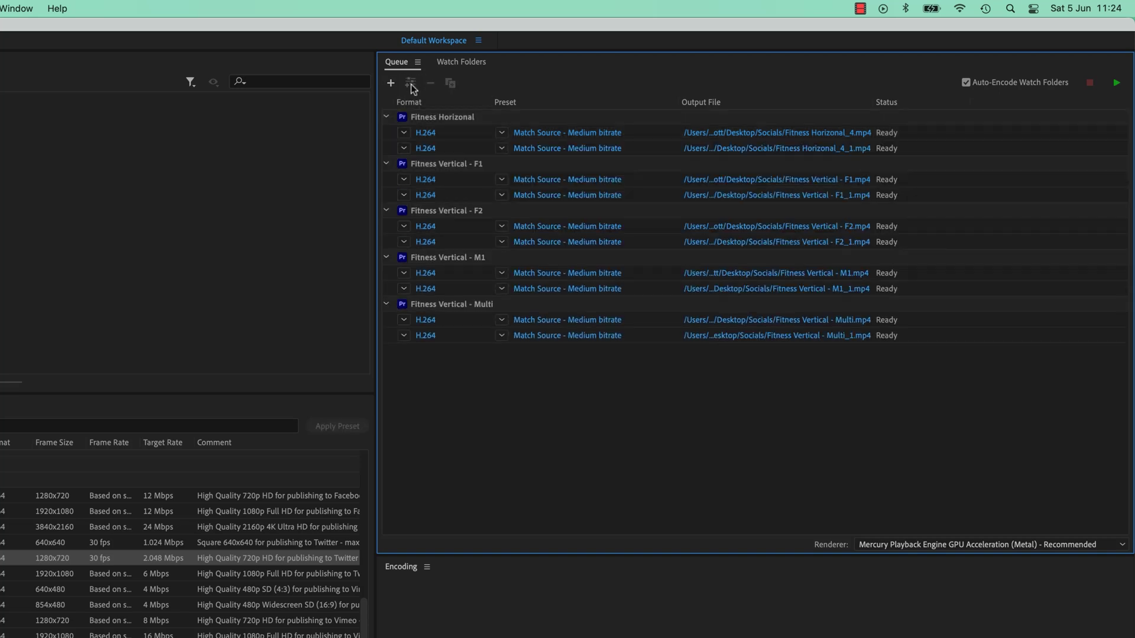
left_click(463, 148)
left_click(457, 194, "super")
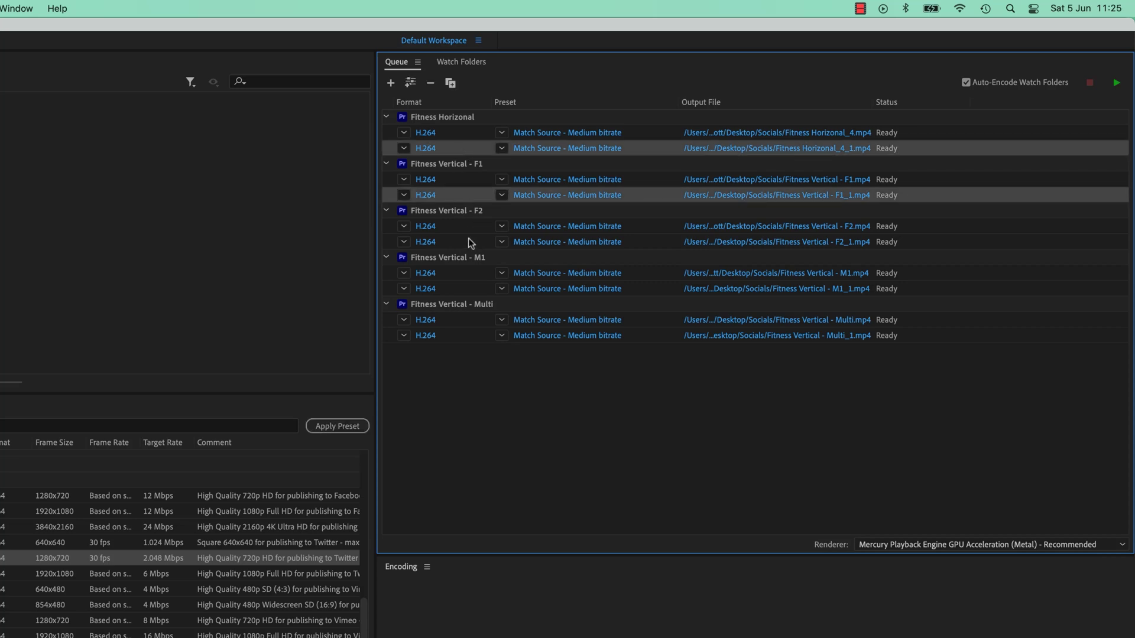
left_click(469, 242, "super")
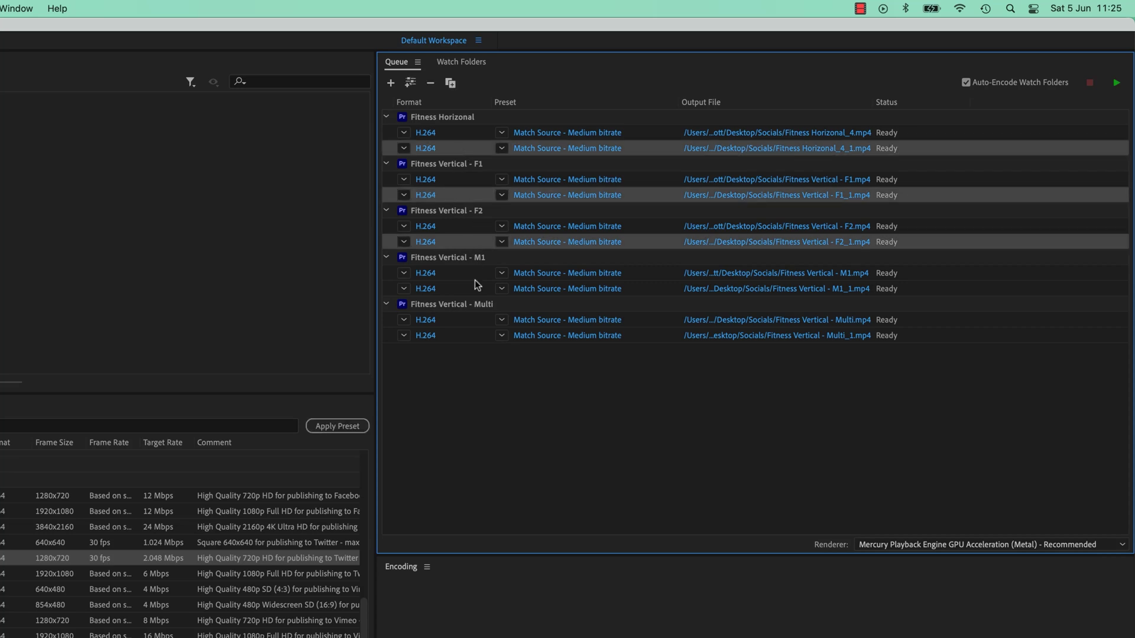
left_click(466, 290, "super")
left_click(464, 337, "super")
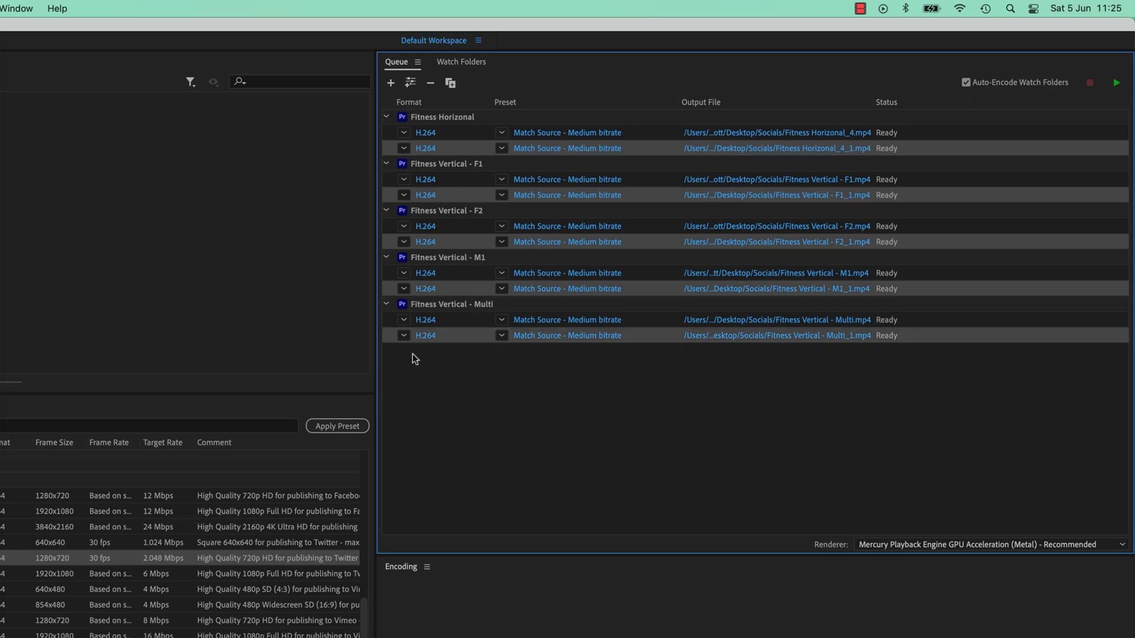
Step: Set the selected _1 duplicates to Match Source - Adaptive Low Bitrate
left_click(541, 149)
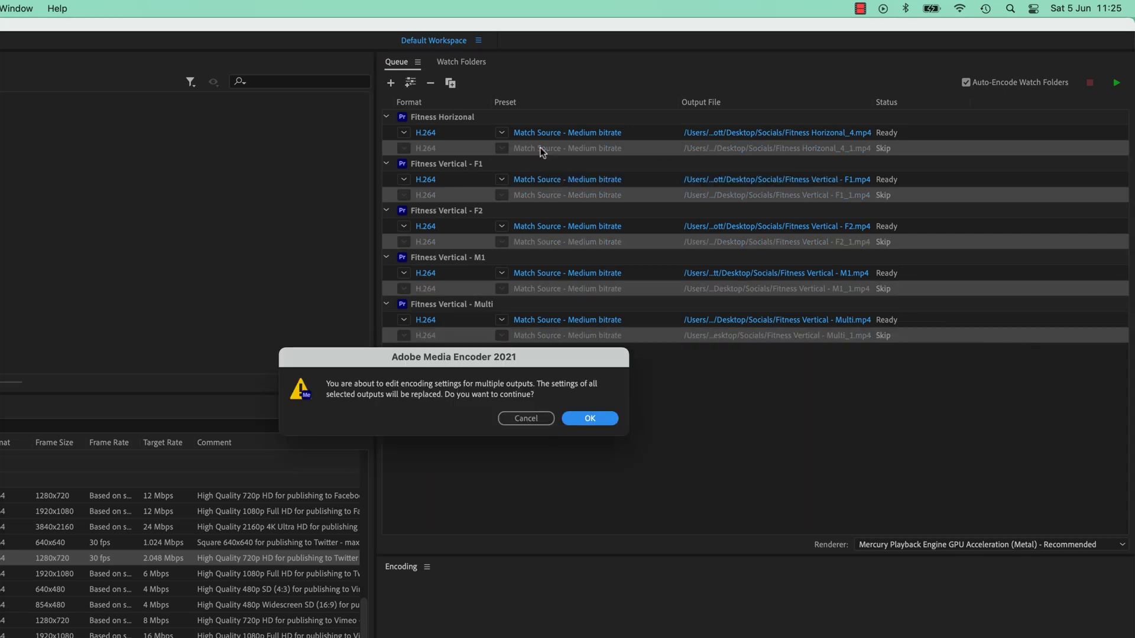
left_click(520, 418)
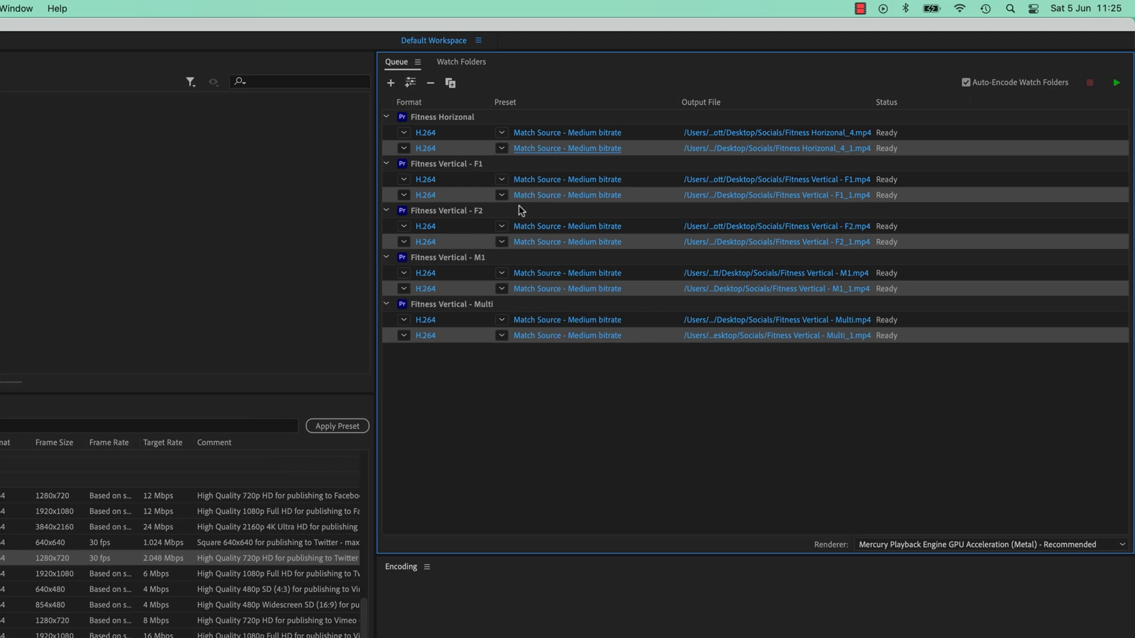
left_click(503, 148)
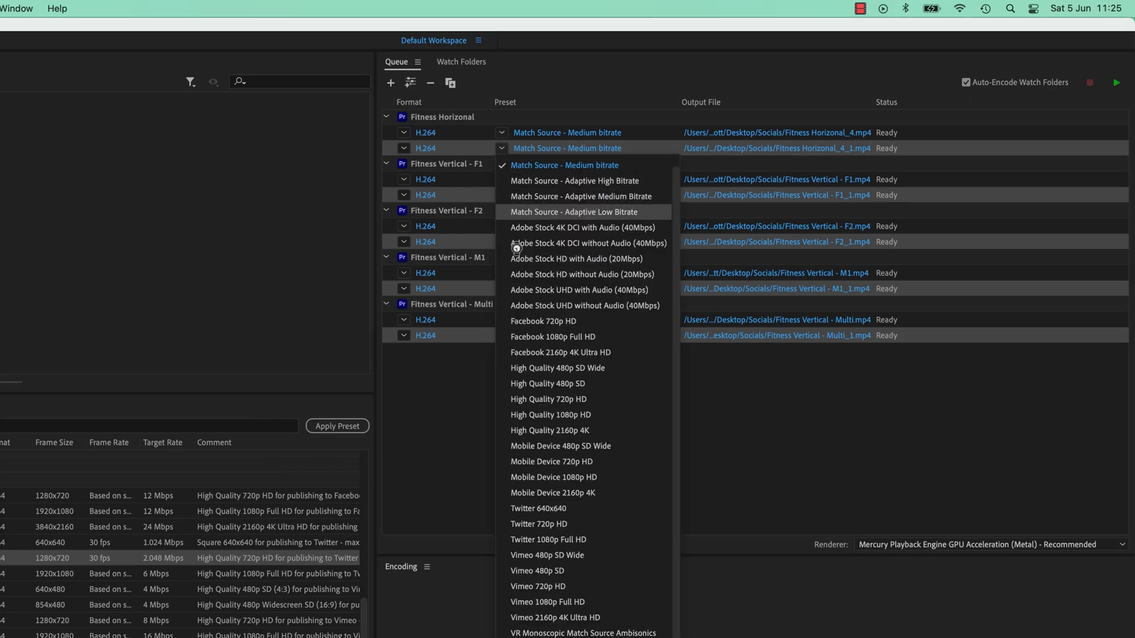
left_click(582, 211)
left_click(601, 392)
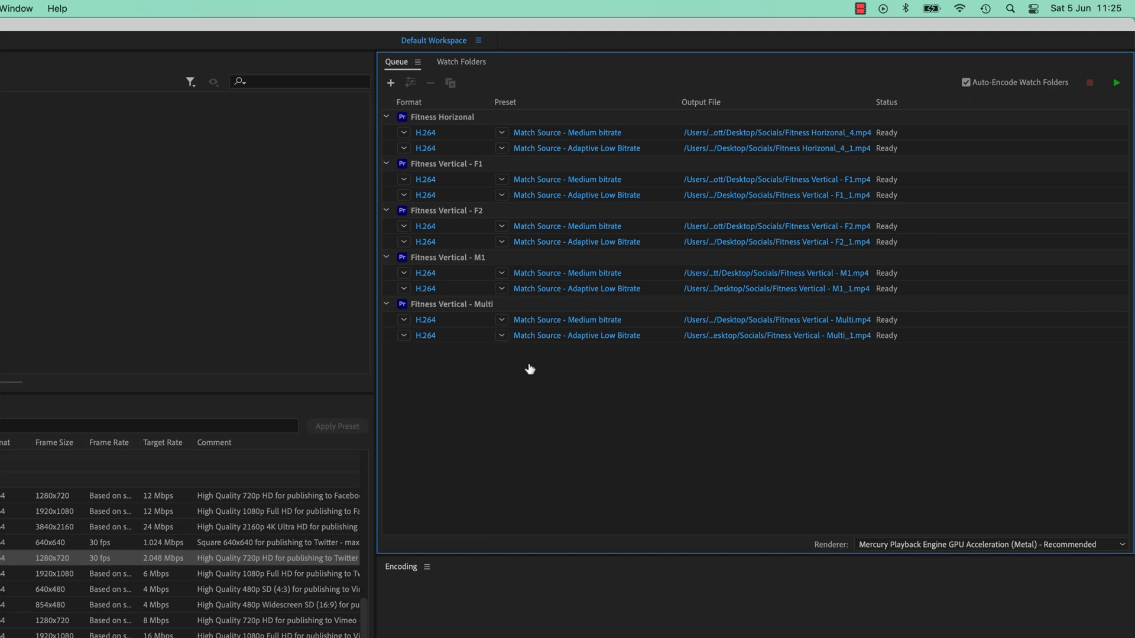
Step: Move Fitness Horizonal to the bottom of the queue and Fitness Vertical - Multi to the top
left_click_drag(495, 123, 458, 363)
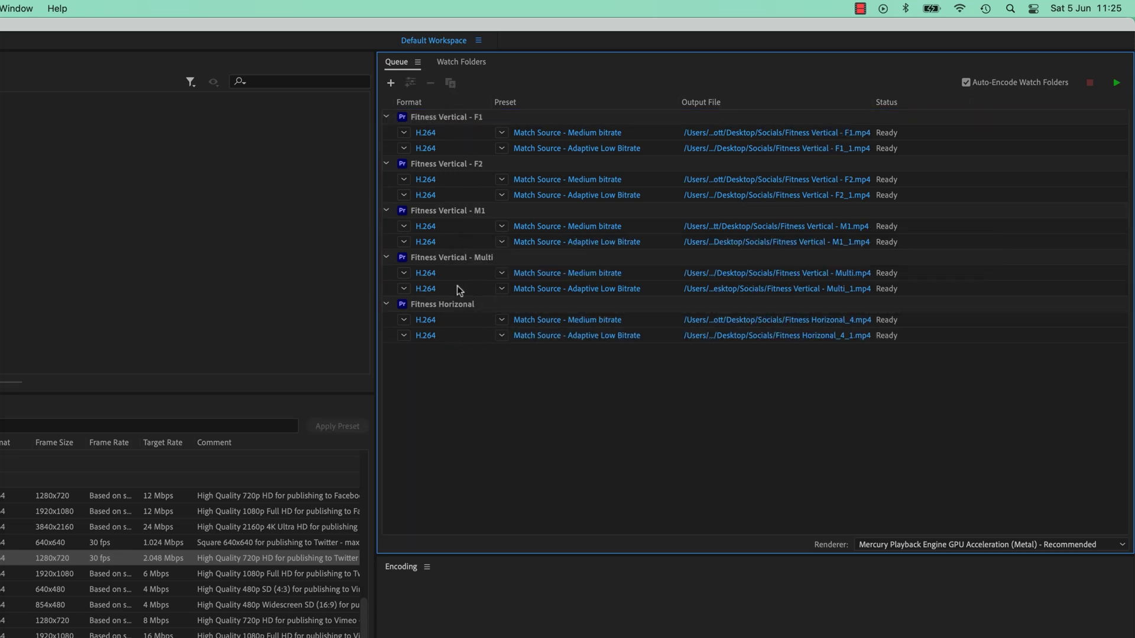
left_click_drag(463, 260, 460, 209)
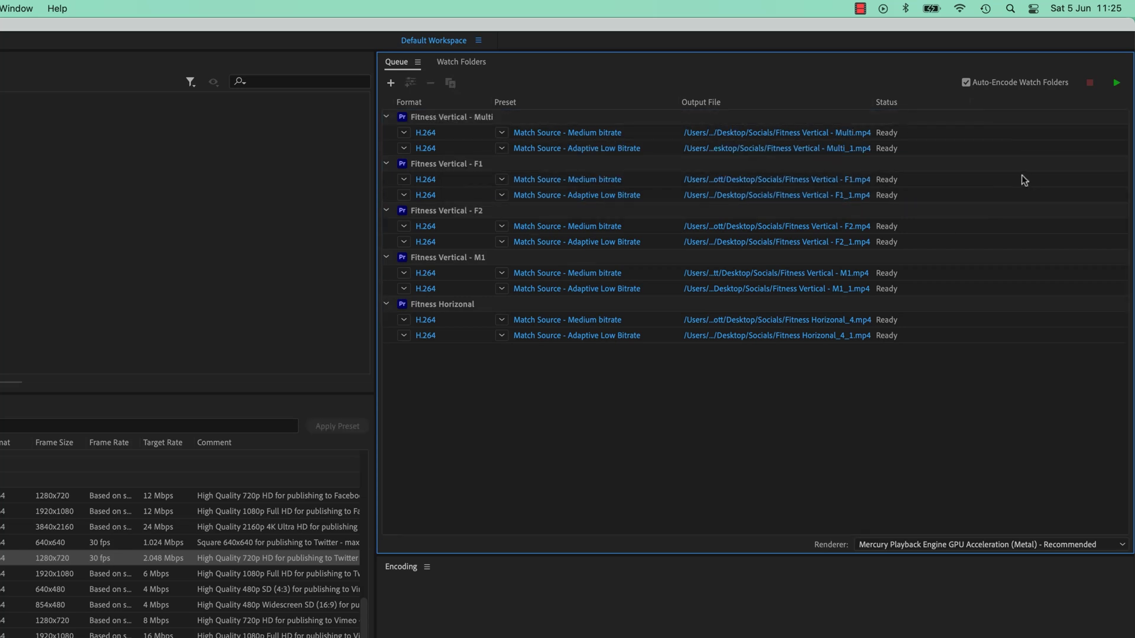
Step: Start encoding, move Fitness Vertical - F1 below F2, then pause the queue mid-encode
left_click(1117, 82)
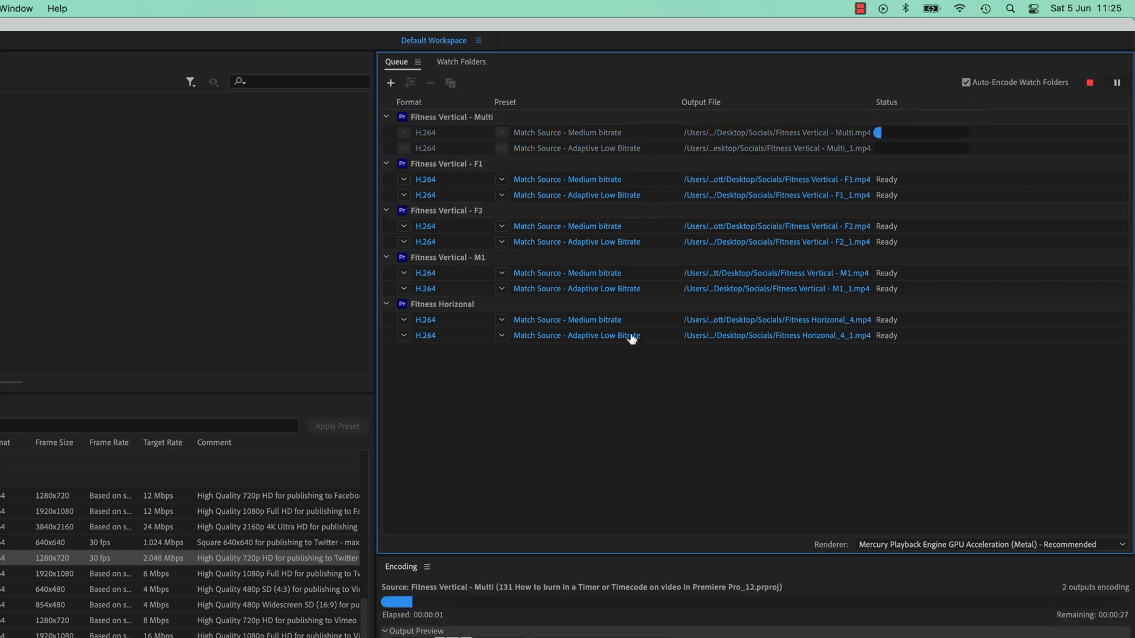
left_click(463, 165)
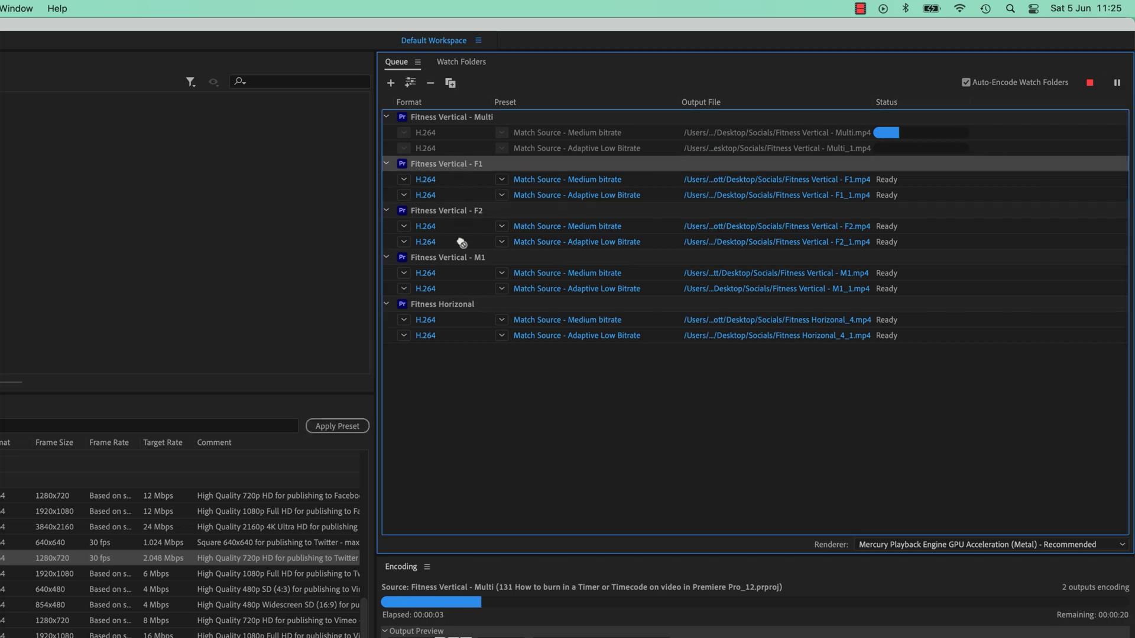
mouse_move(462, 243)
left_mouse_down()
mouse_move(460, 269)
mouse_move(461, 253)
left_mouse_up()
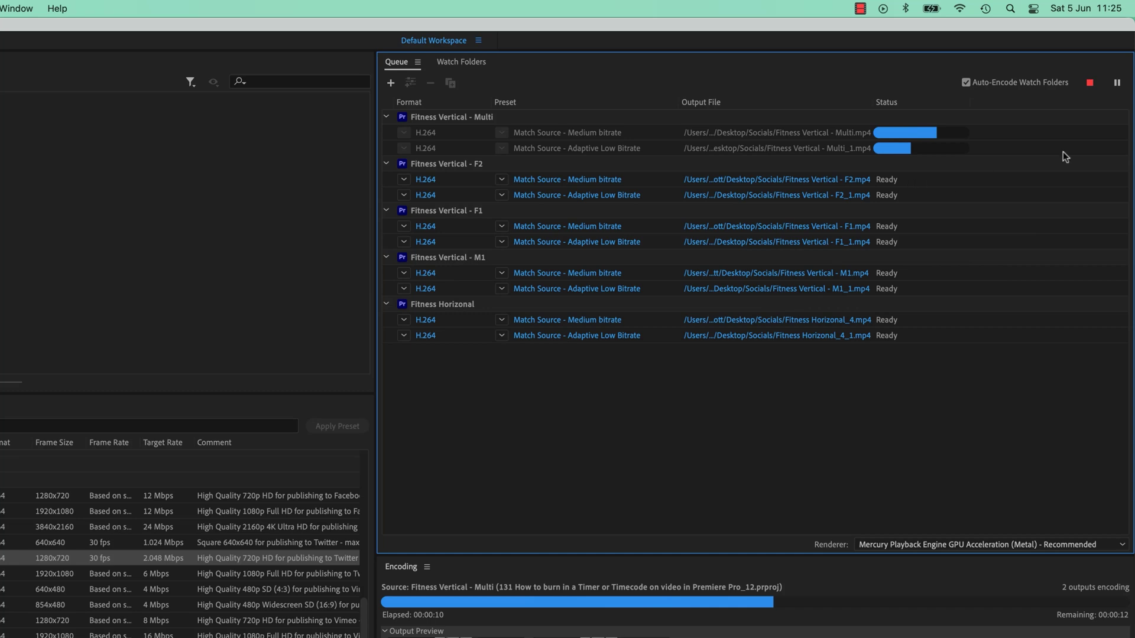
left_click(1117, 83)
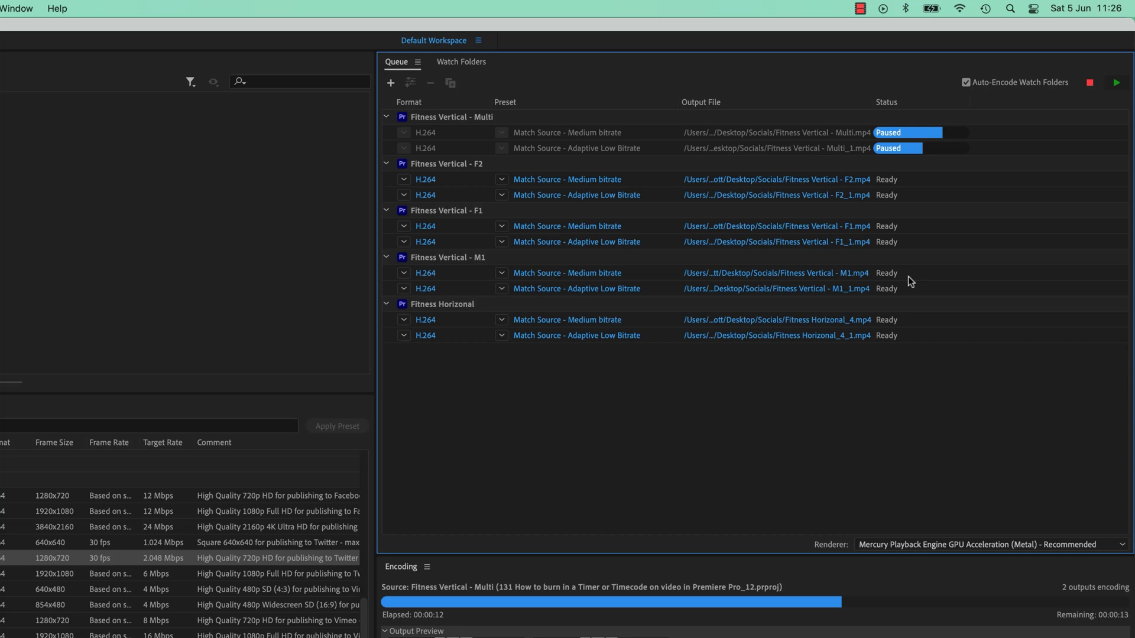
Step: Resume encoding, set the F1 and M1 medium-bitrate outputs to Skip, then pause again
left_click(1116, 83)
right_click(921, 182)
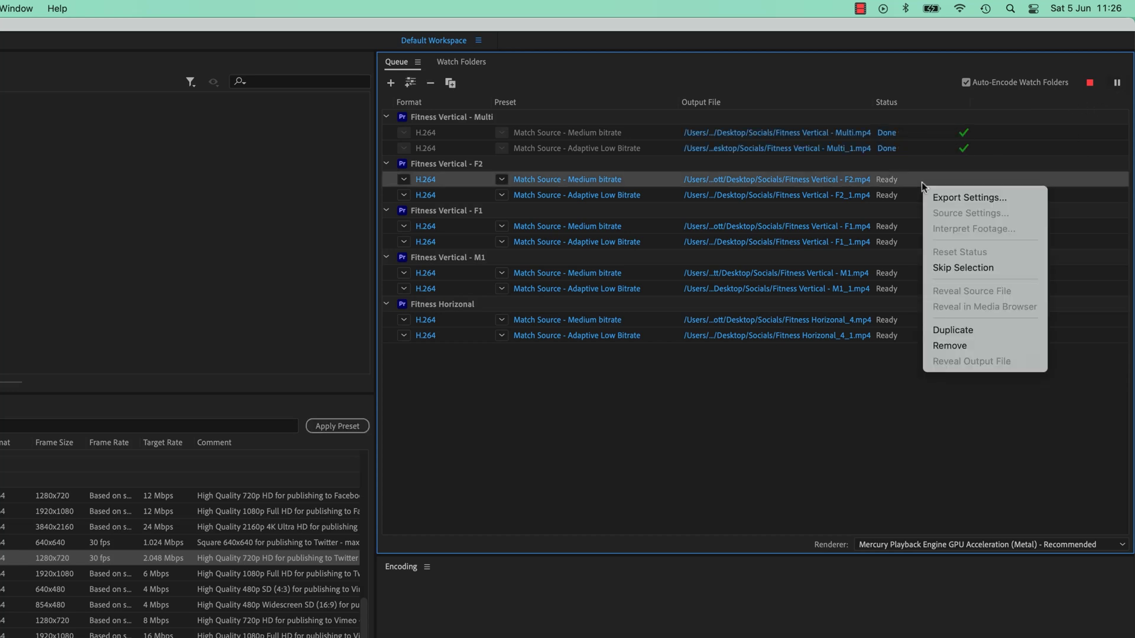
left_click(950, 271)
right_click(921, 228)
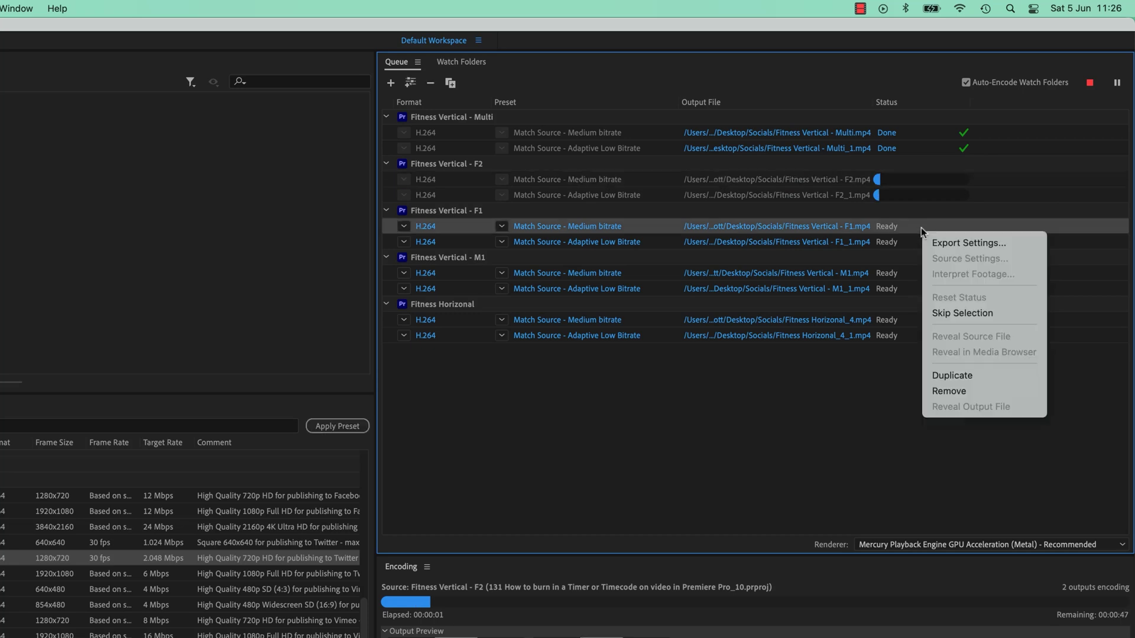
left_click(950, 314)
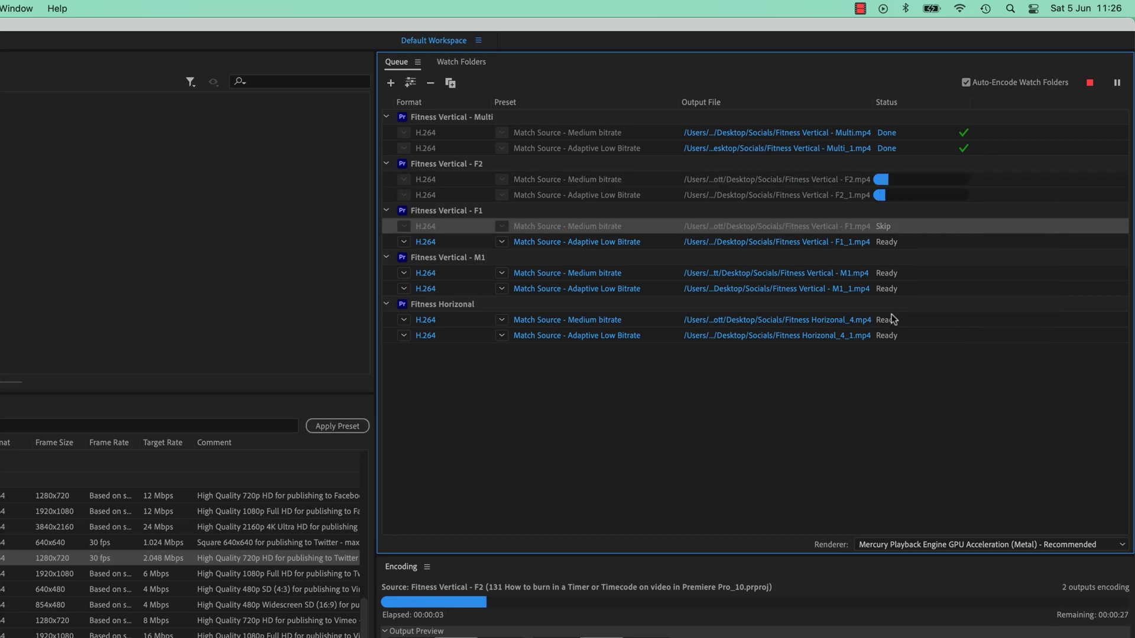
right_click(921, 274)
left_click(940, 358)
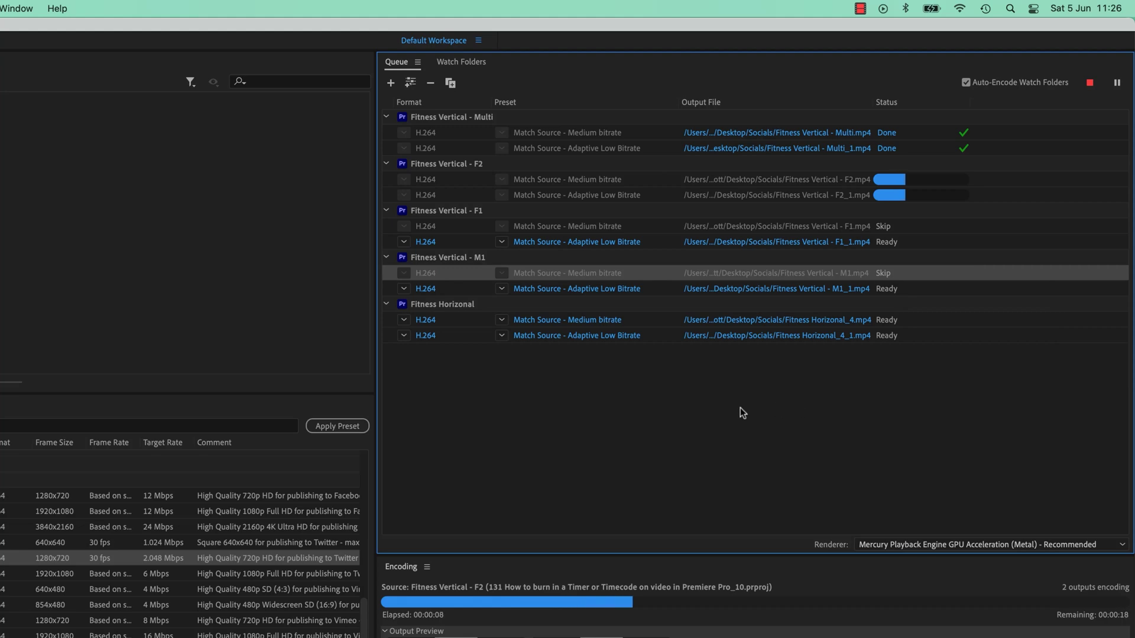
left_click(1114, 85)
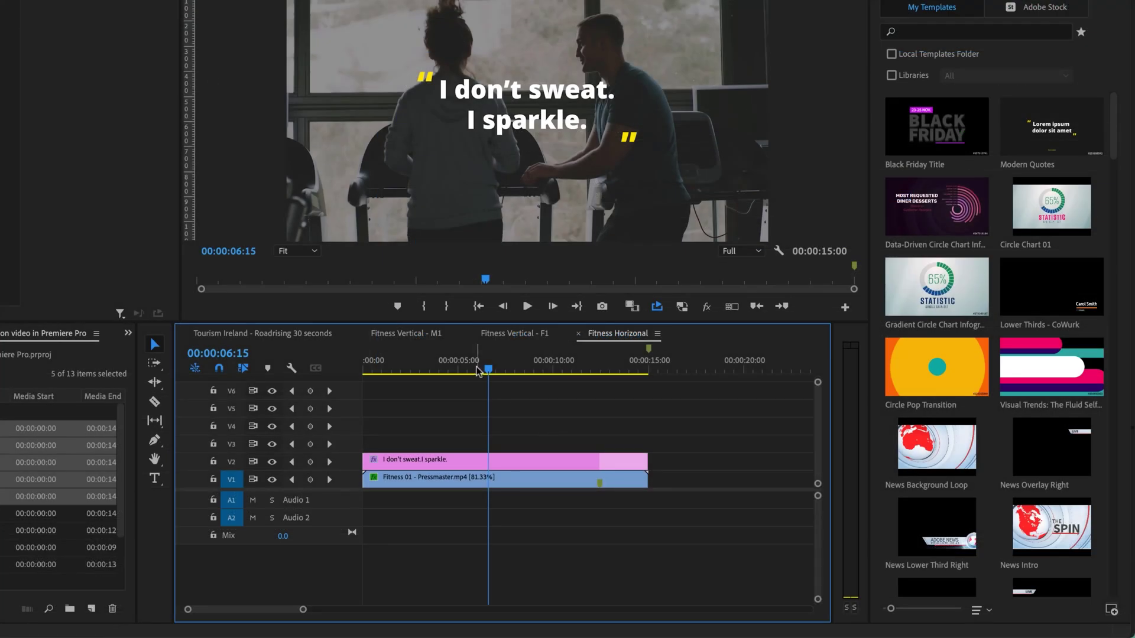
Step: Mark an Out point at 00:00:10:01, then try Entire Sequence as the export Source Range and cancel
left_click_drag(477, 370, 431, 371)
key("o")
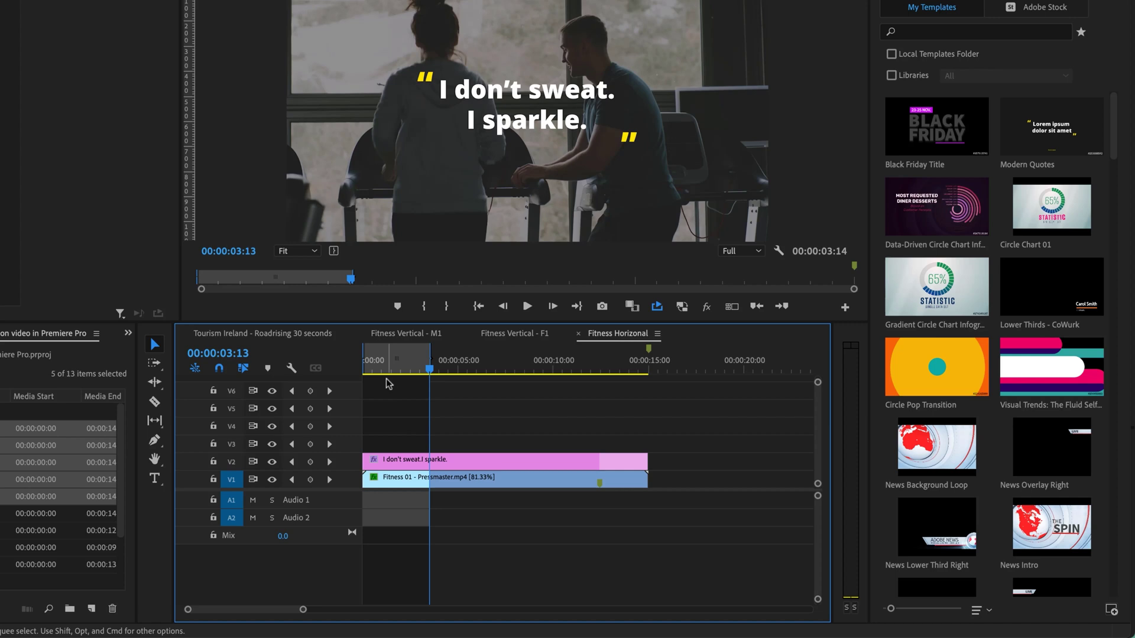
key("super+m")
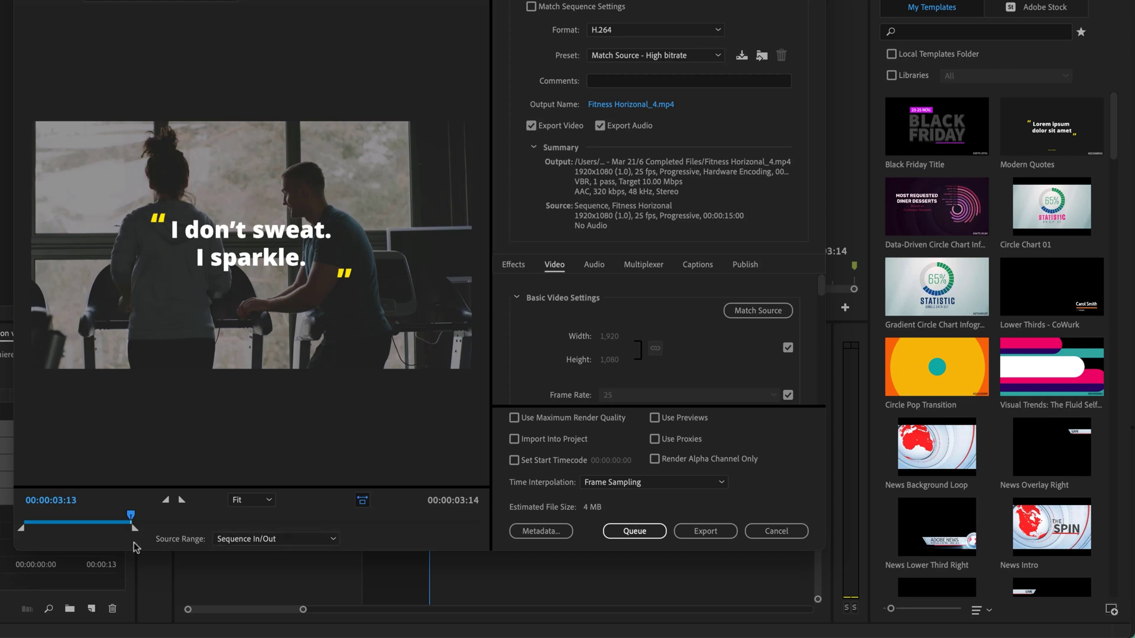
left_click(260, 539)
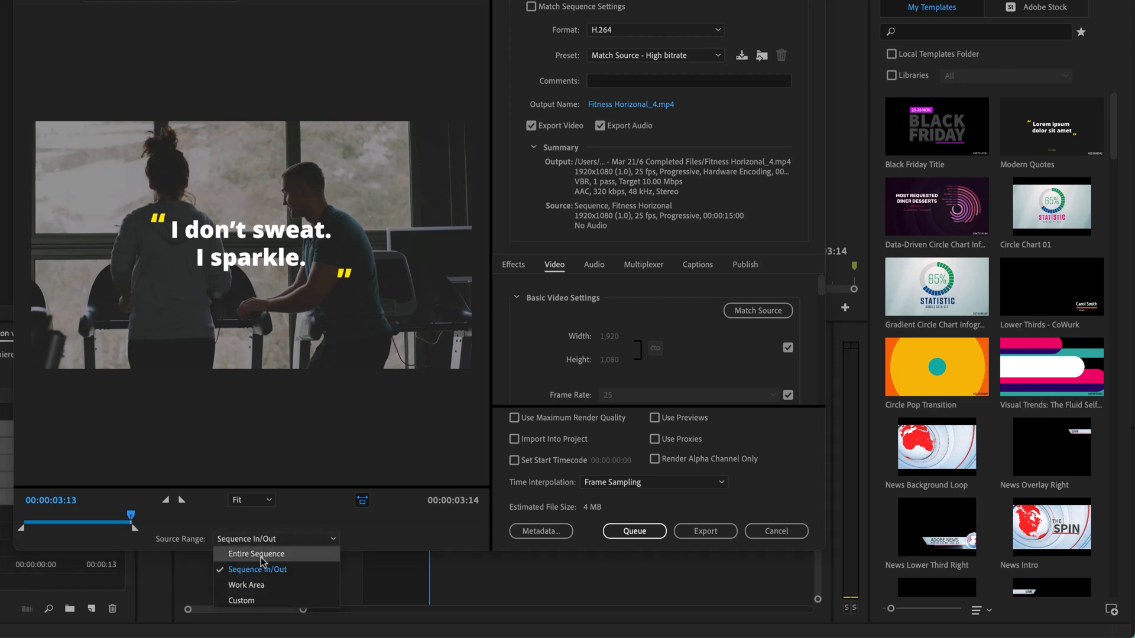
left_click(257, 554)
left_click(774, 531)
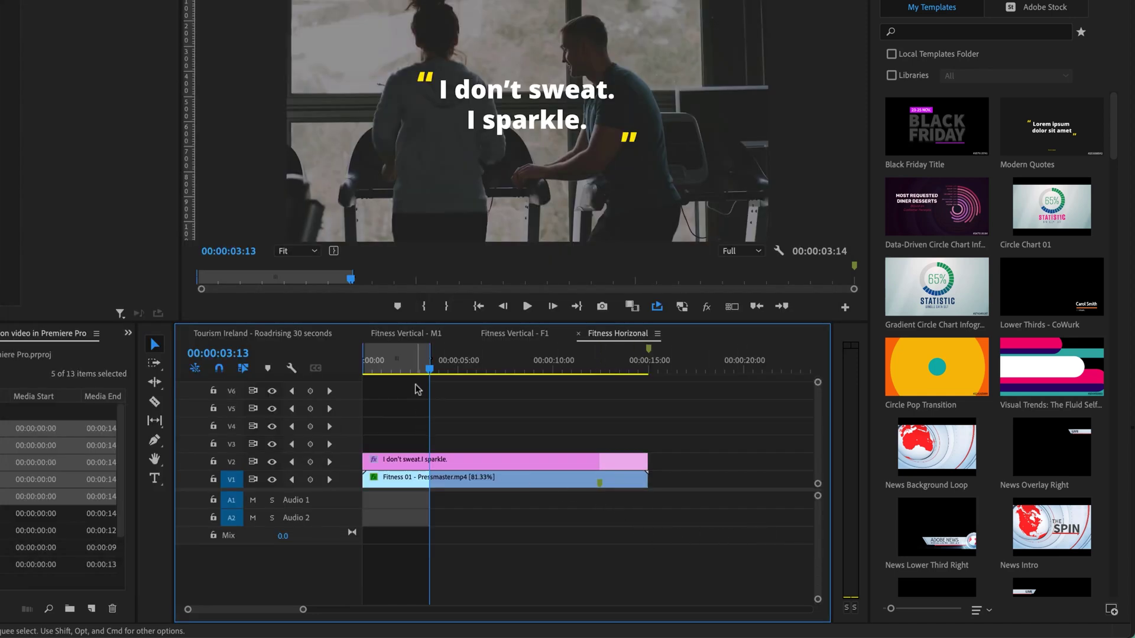
right_click(419, 361)
Step: Clear the In and Out points on both the Fitness Horizonal and Tourism Ireland sequences
left_click(450, 429)
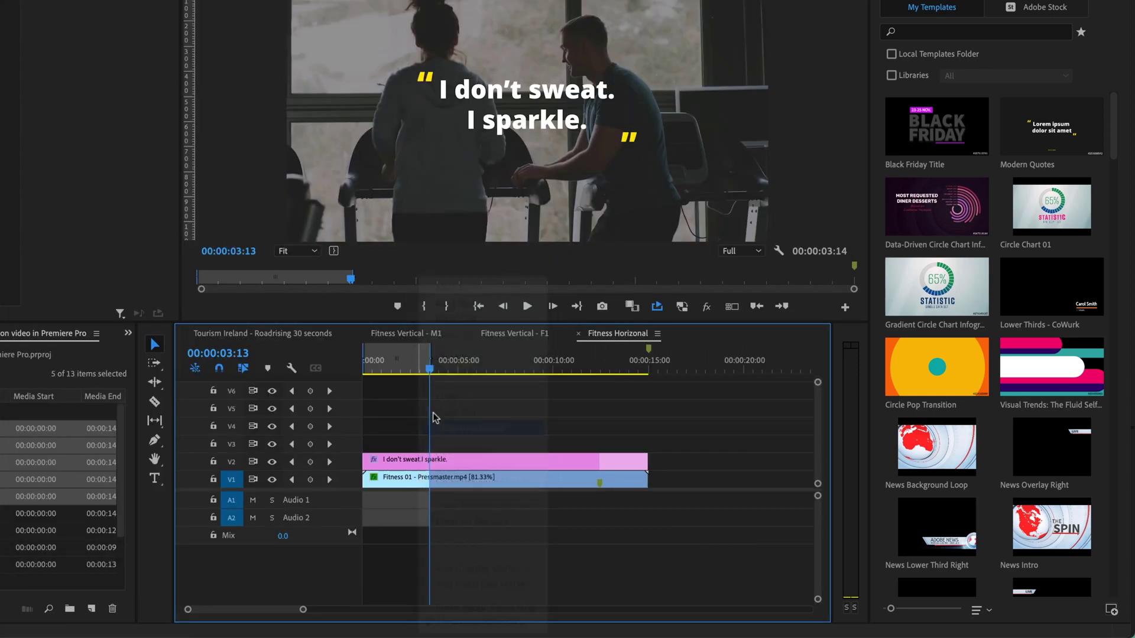
left_click(283, 333)
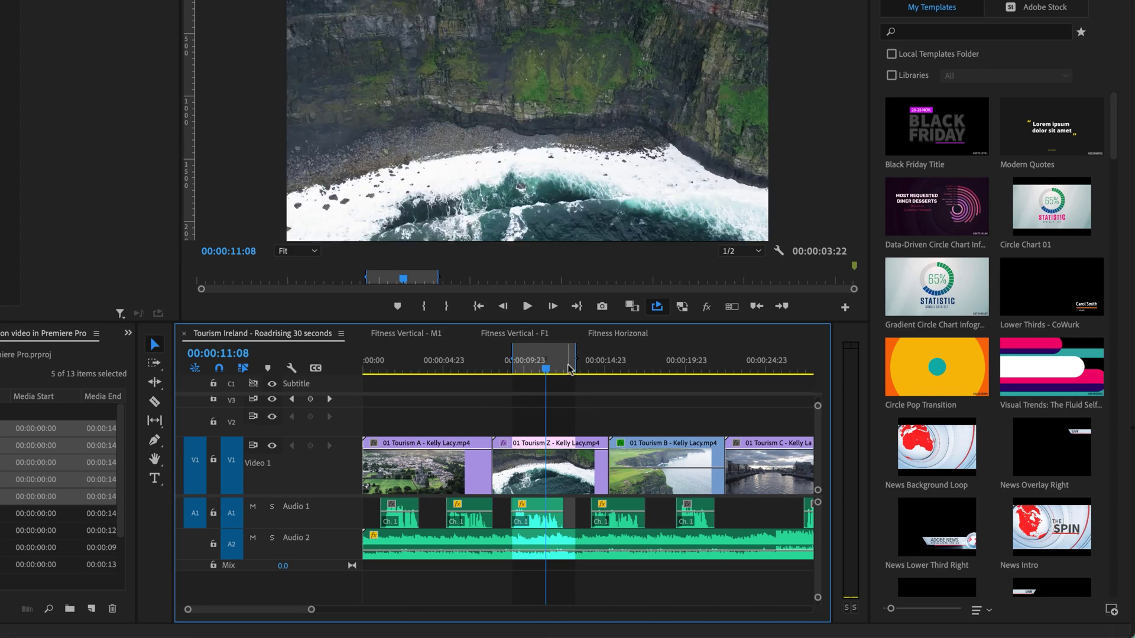
right_click(560, 366)
left_click(585, 427)
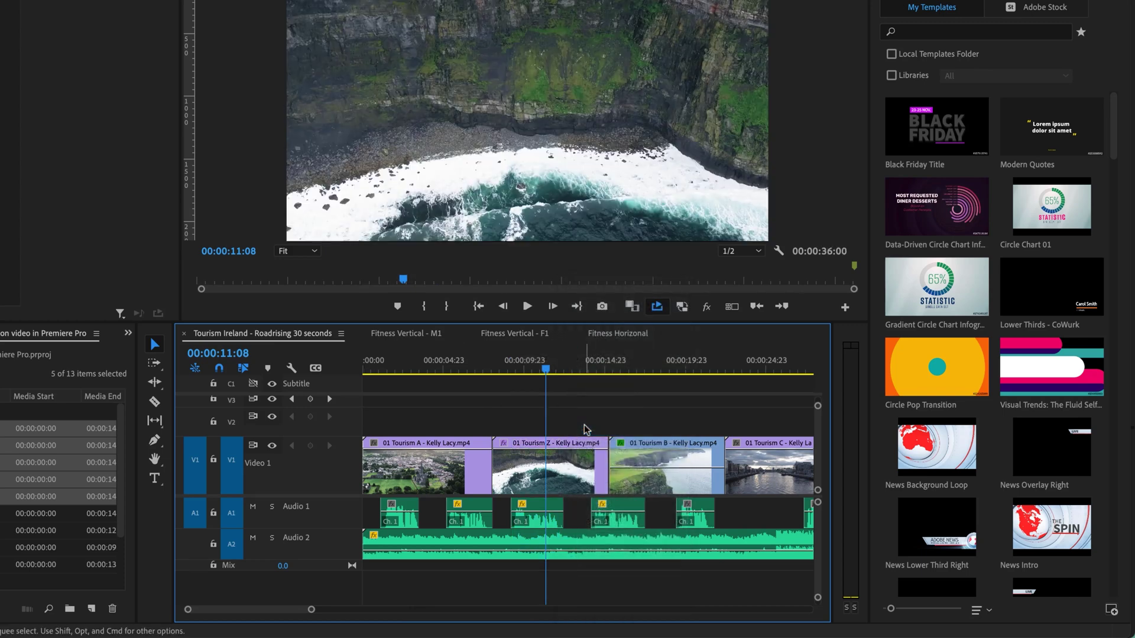
Step: Queue a Tourism Ireland export limited to a custom 00:00:04:12 range near the sequence end
key("super+m")
left_click_drag(221, 525, 439, 521)
left_click_drag(24, 532, 427, 541)
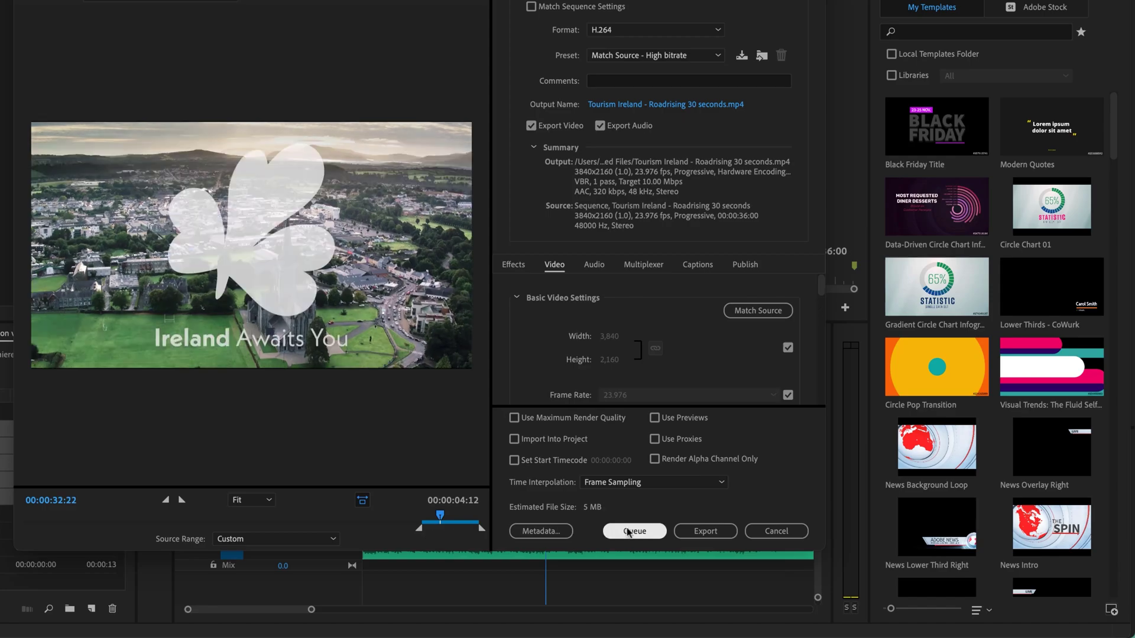
left_click(628, 531)
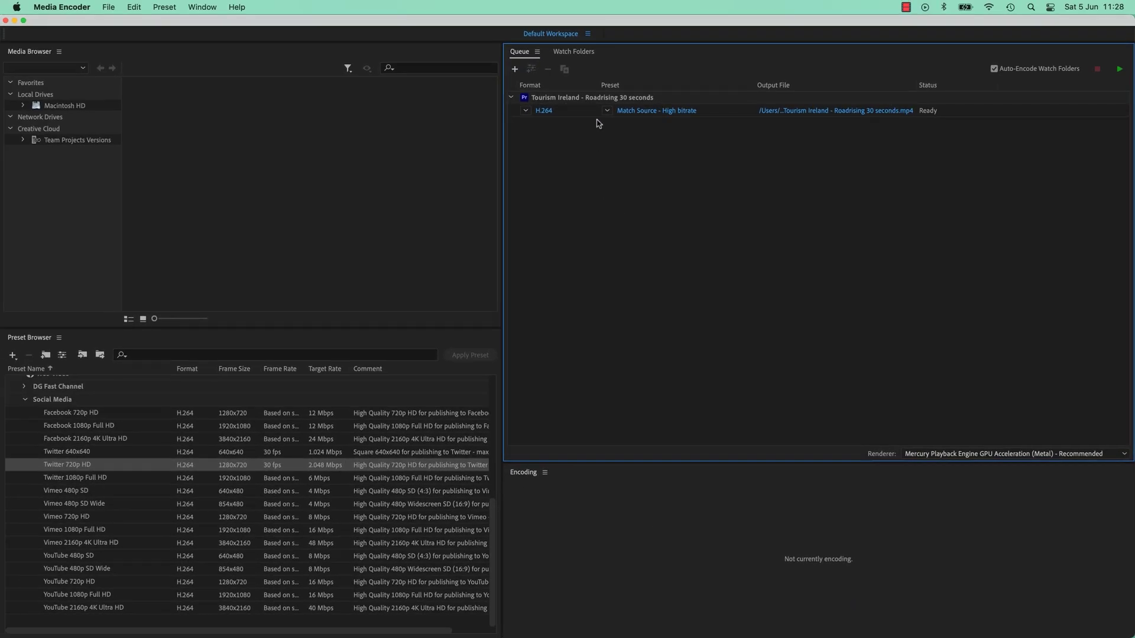
Step: Duplicate the Tourism Ireland job and give the copy a custom 00:00:06:03 source range
left_click(571, 101)
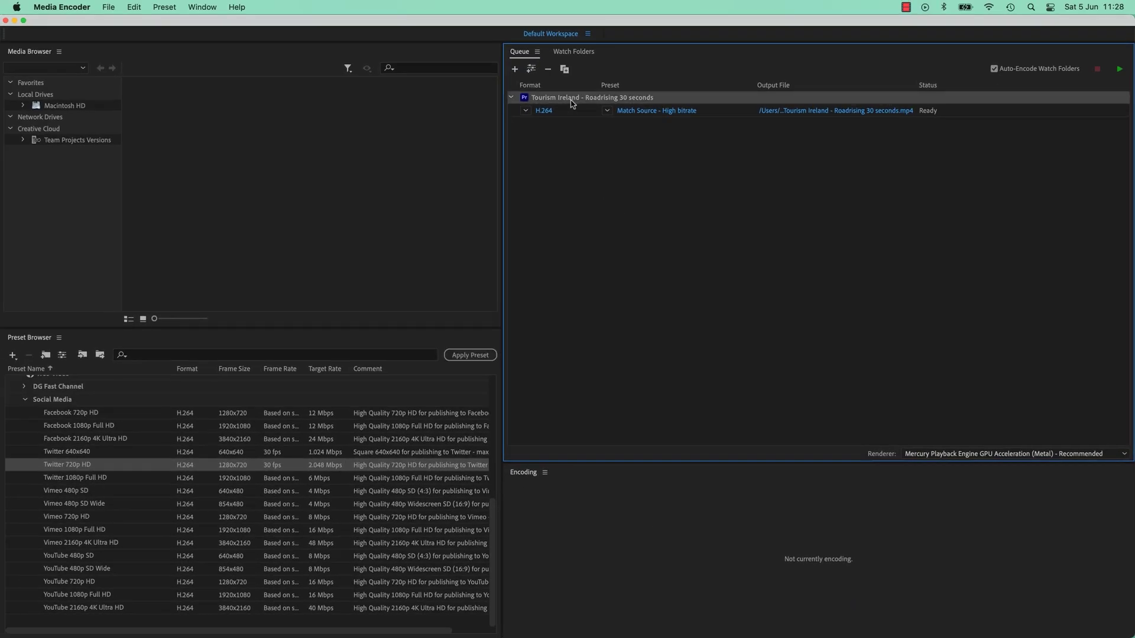
left_click(565, 70)
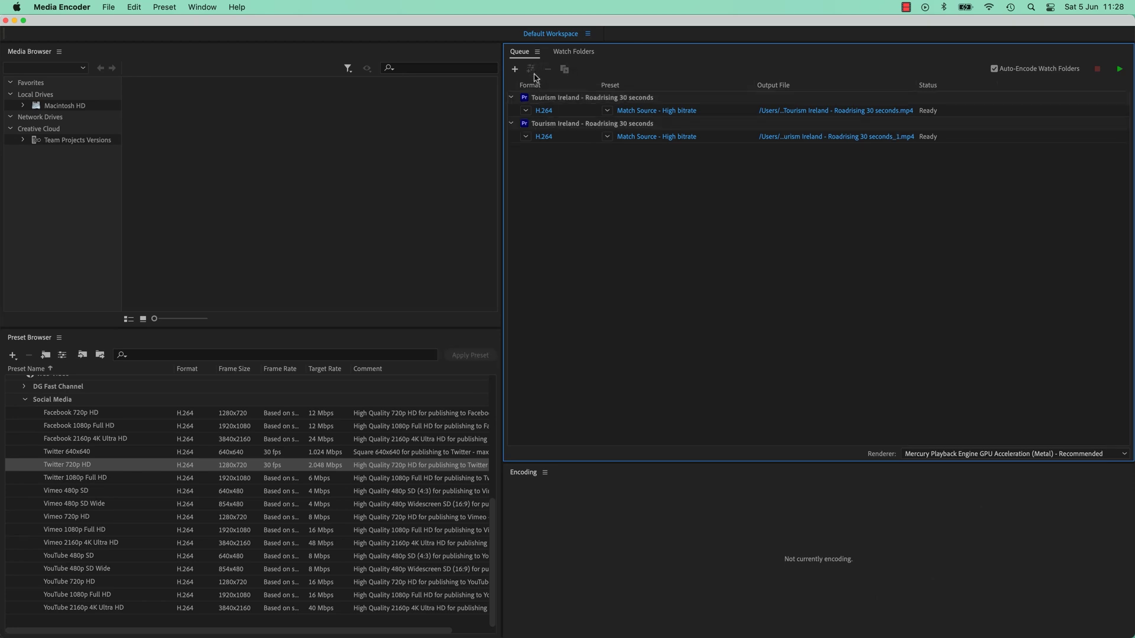
left_click(638, 143)
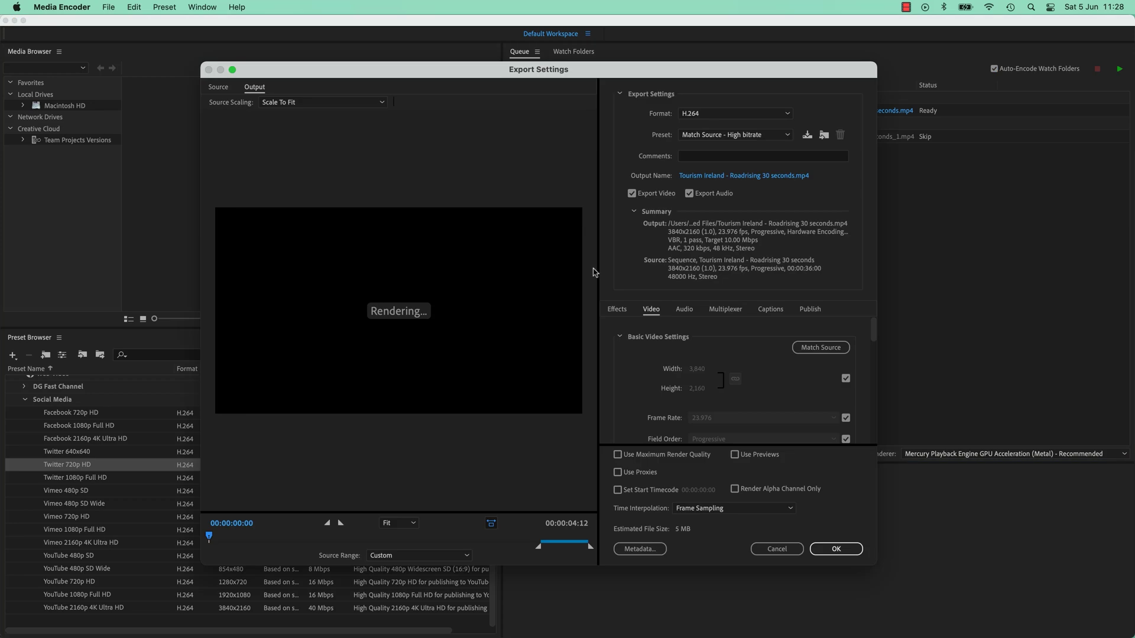
left_click_drag(541, 552, 424, 550)
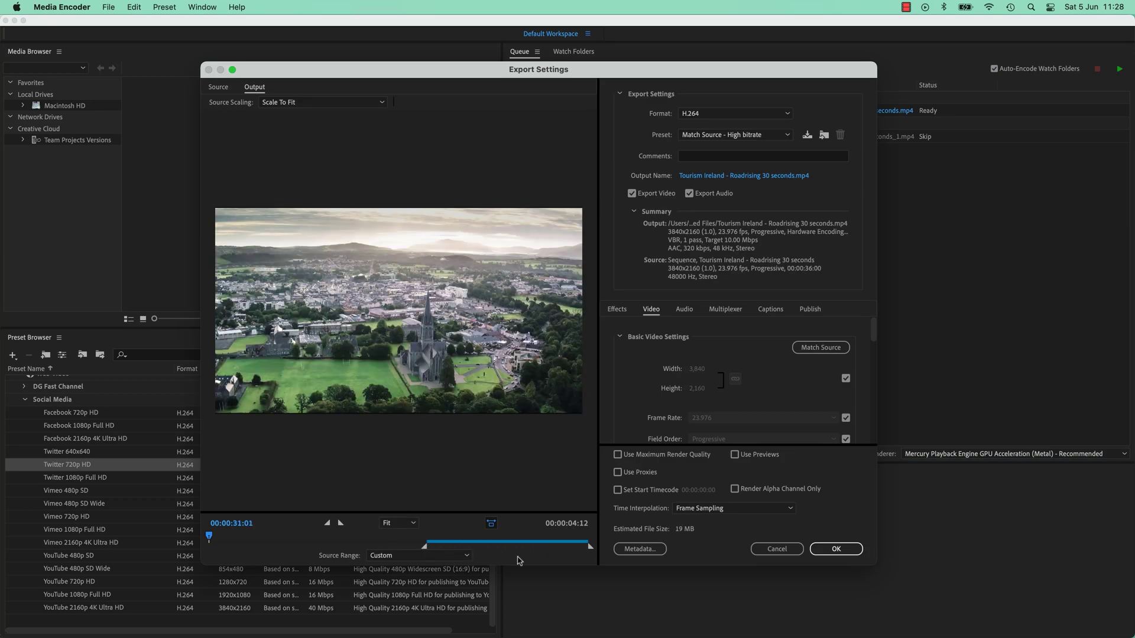
left_click_drag(591, 550, 495, 550)
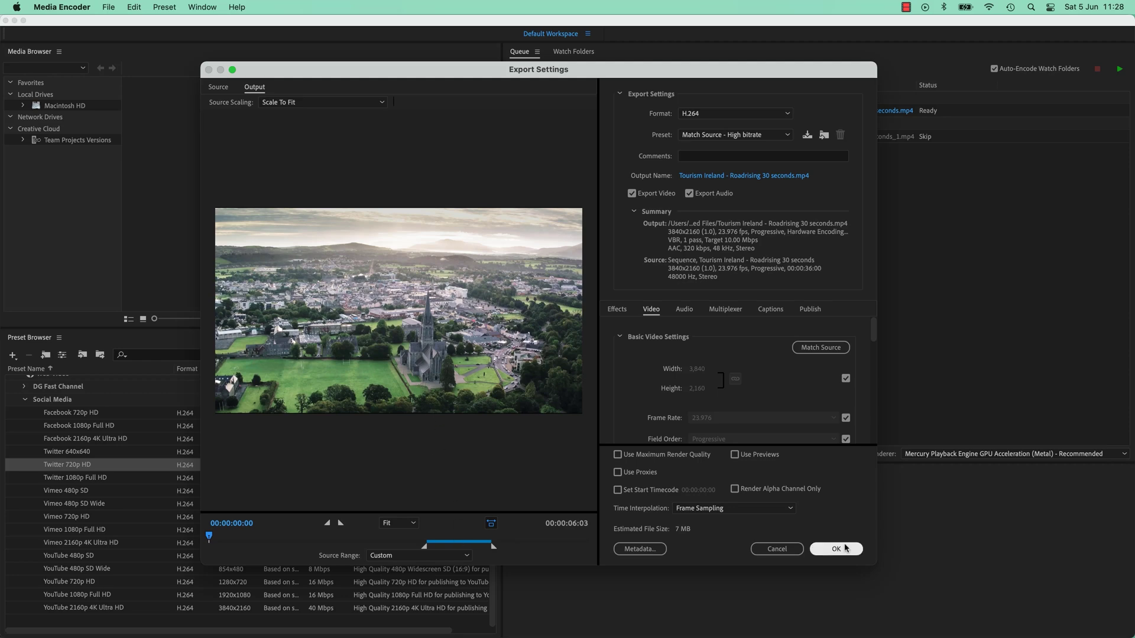
left_click(840, 549)
Step: Reopen the copy's export settings to review the source range, closing without changes
left_click(663, 137)
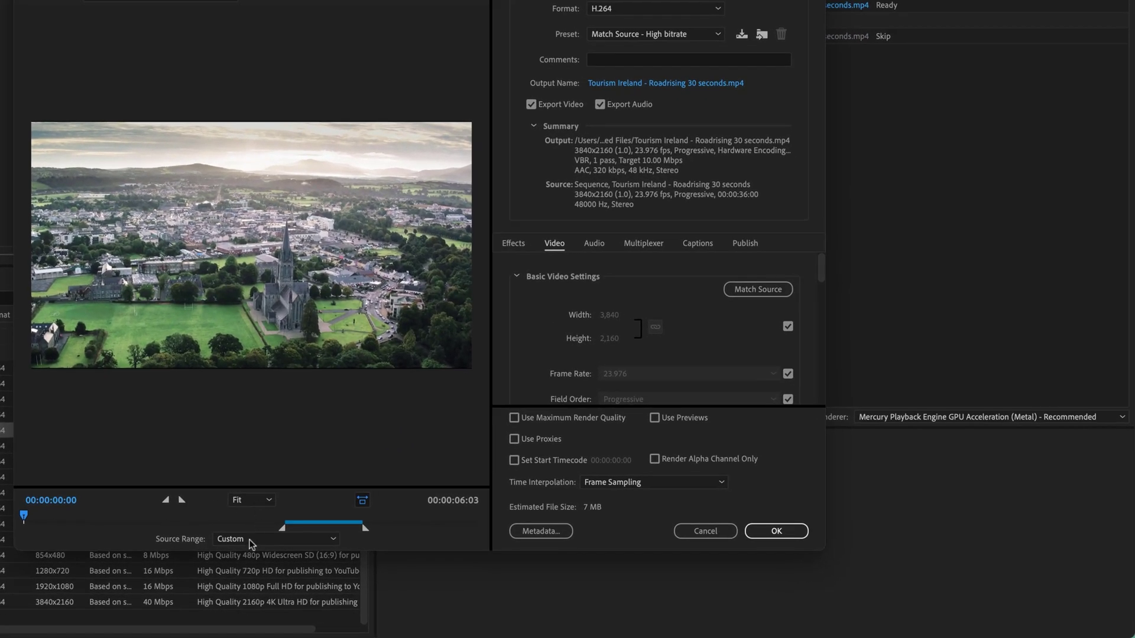
left_click(252, 540)
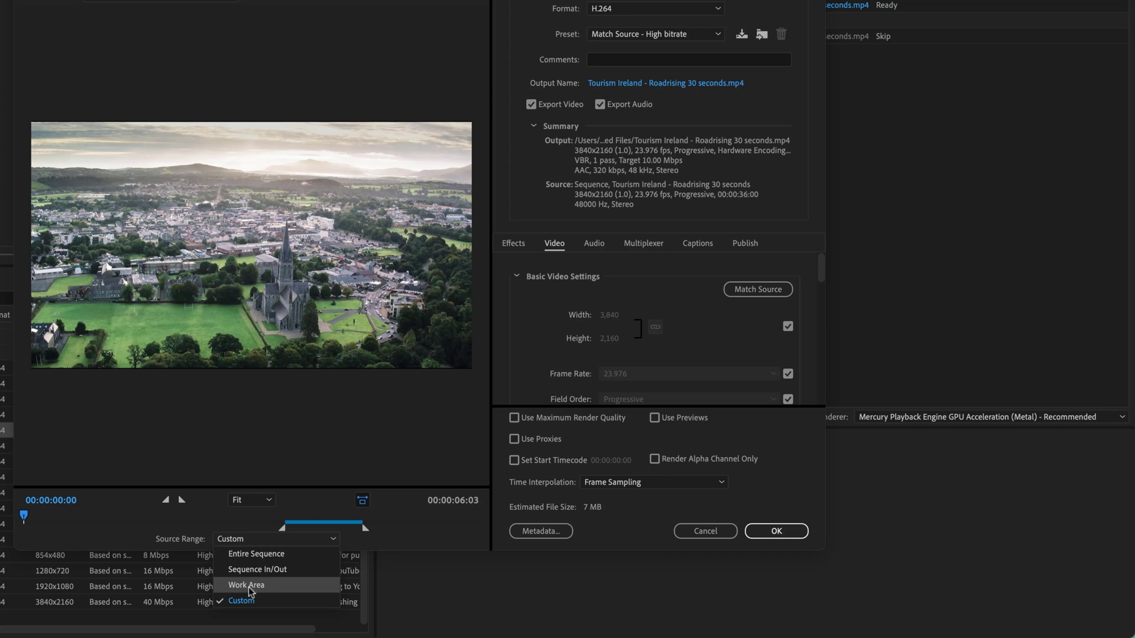
left_click(706, 531)
left_click(705, 531)
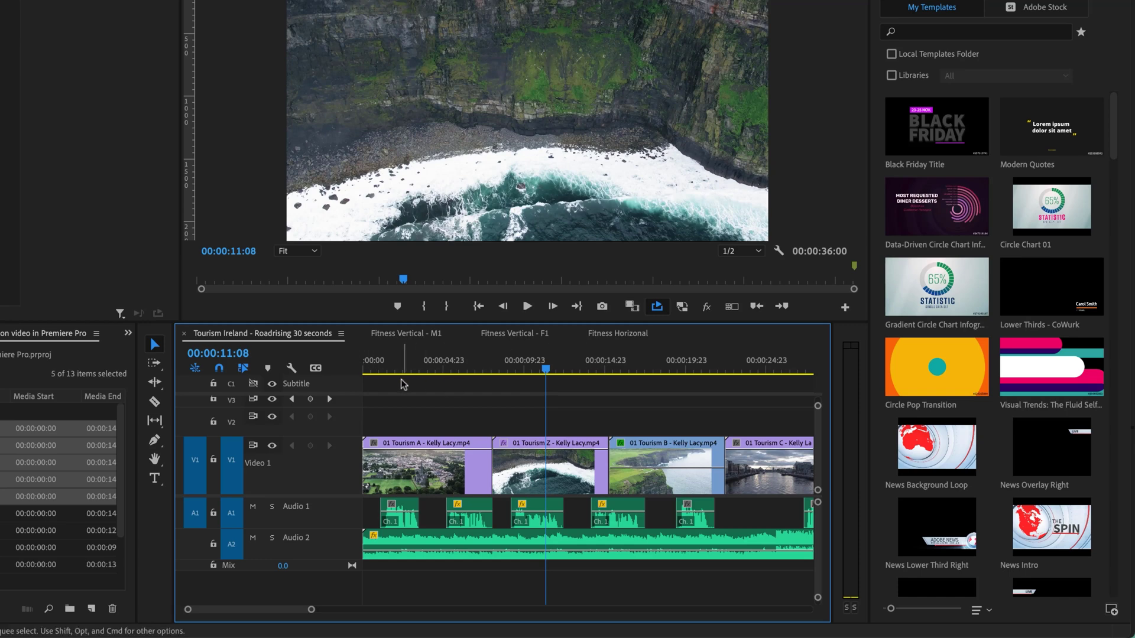
Step: Enable the Work Area Bar and drag it to cover a middle span starting near 00:00:09:05
left_click(342, 338)
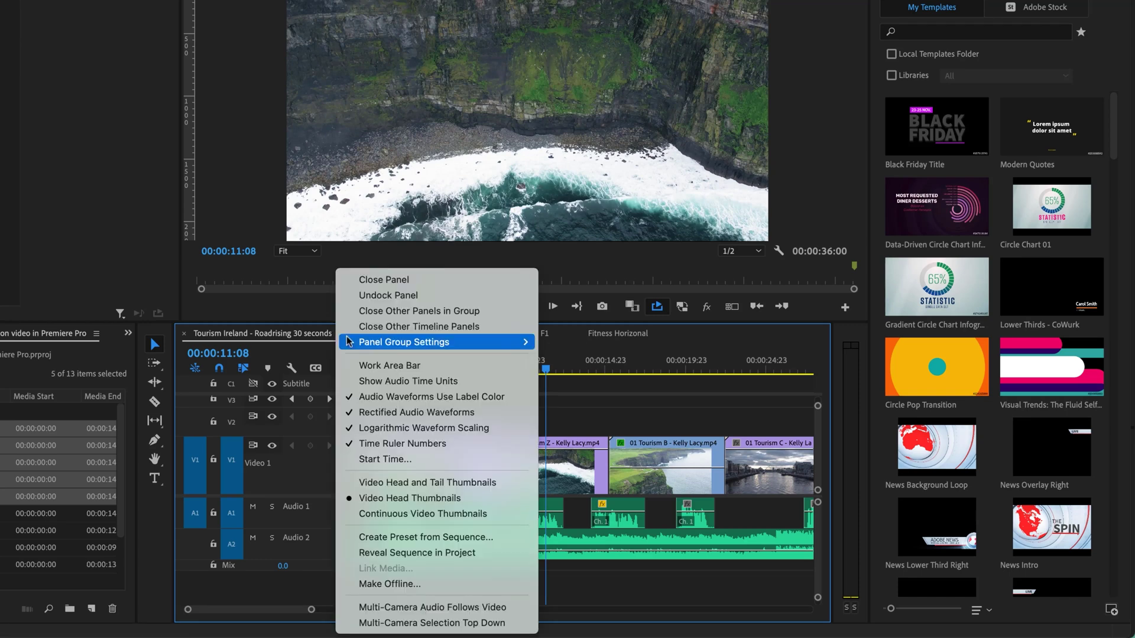
left_click(363, 366)
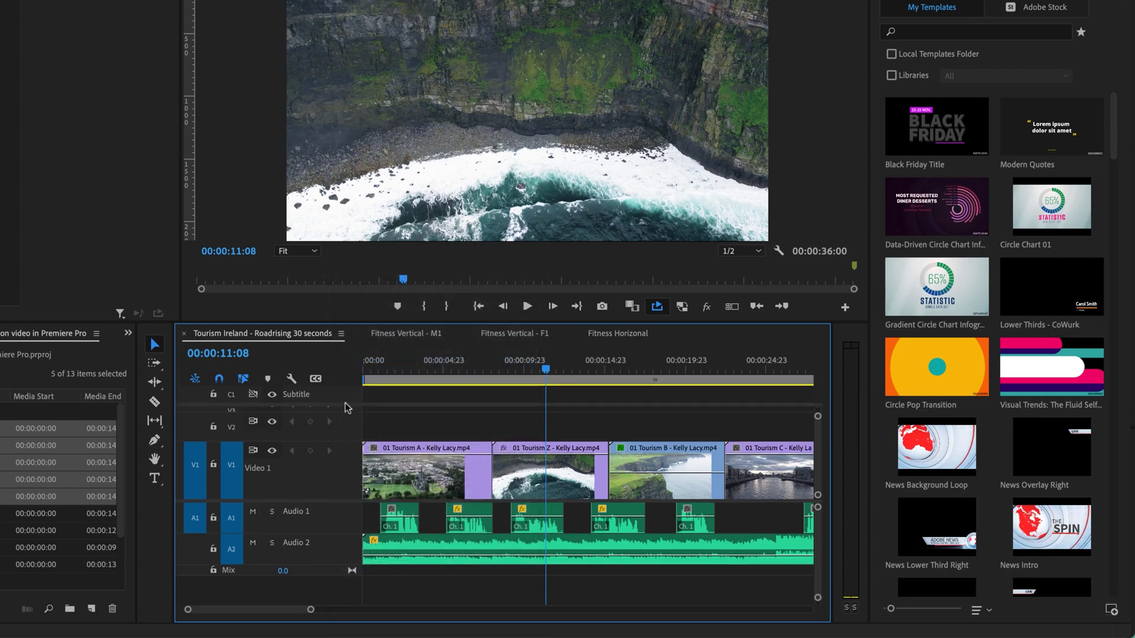
left_click_drag(363, 379, 510, 379)
left_click_drag(813, 379, 458, 383)
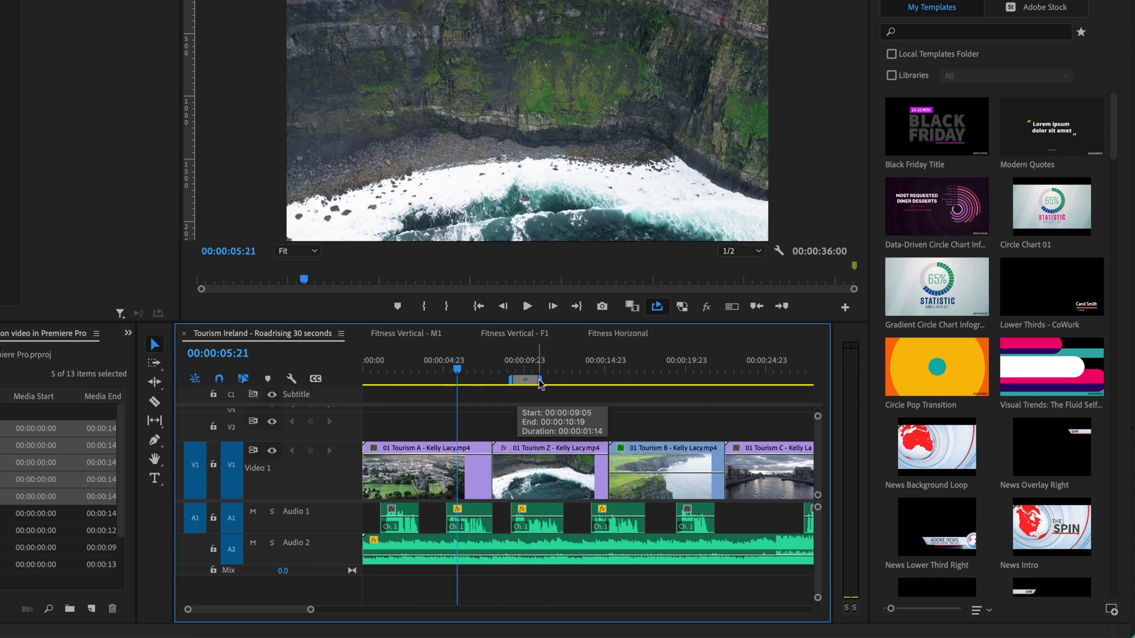
left_click_drag(541, 383, 706, 383)
left_click(566, 370)
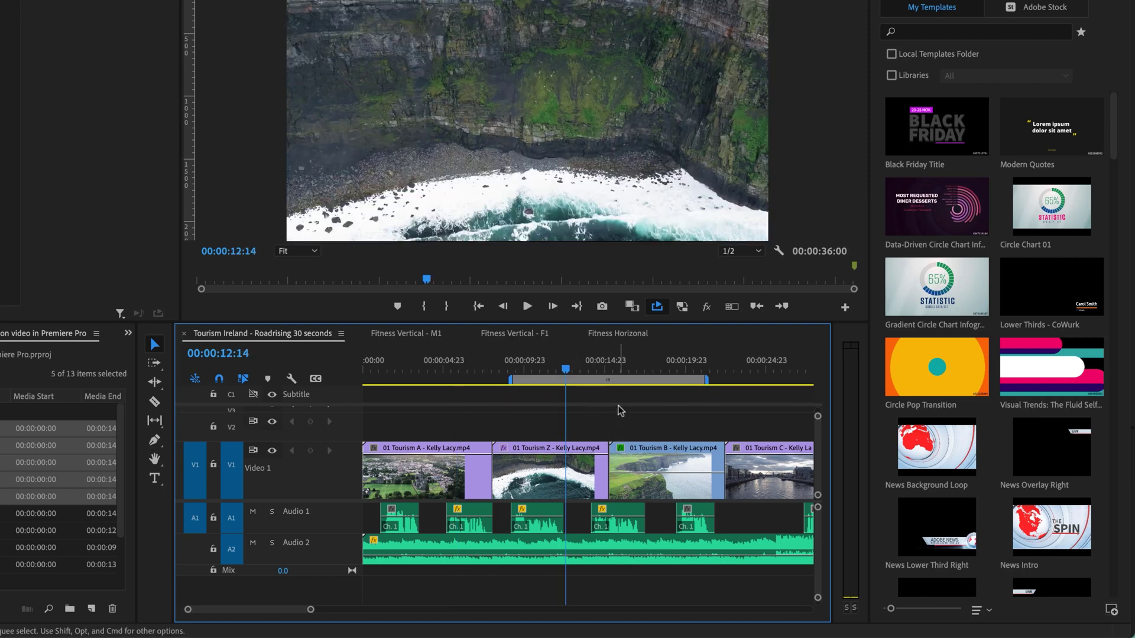
left_click(341, 334)
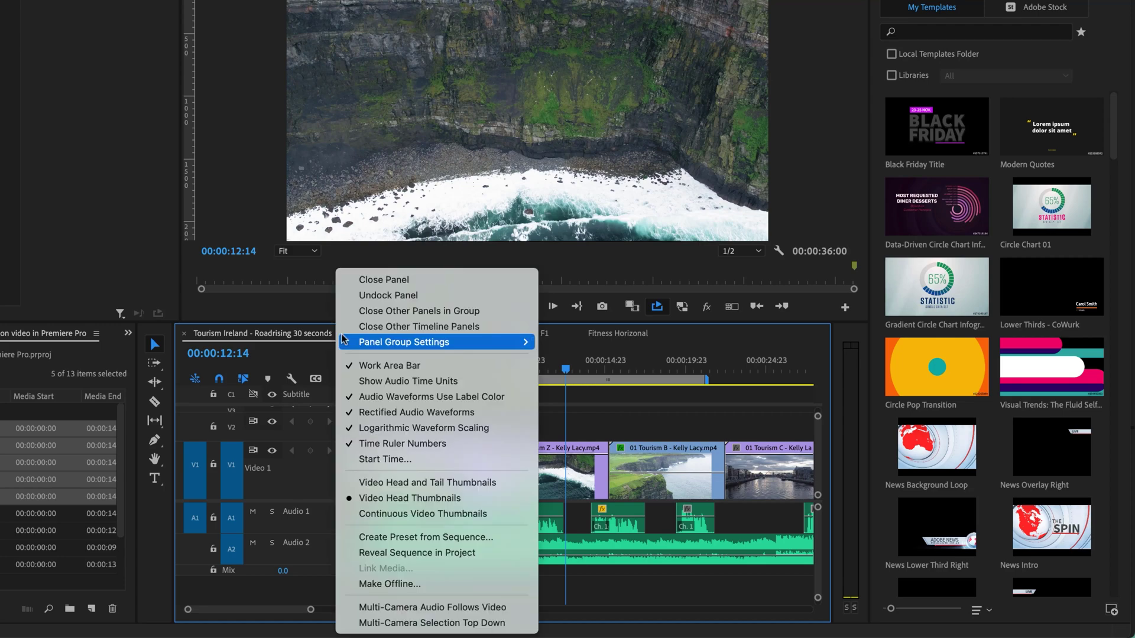
left_click(350, 365)
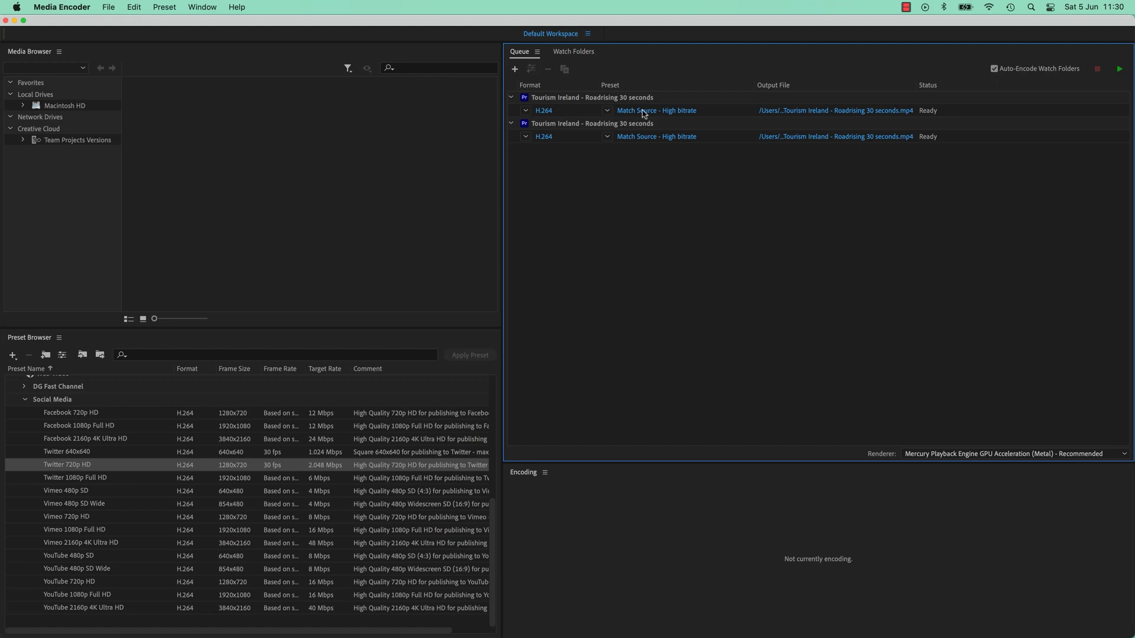
Step: Select both Tourism Ireland jobs and duplicate them twice, giving six queue items
left_click(573, 99)
left_click(573, 124, "shift")
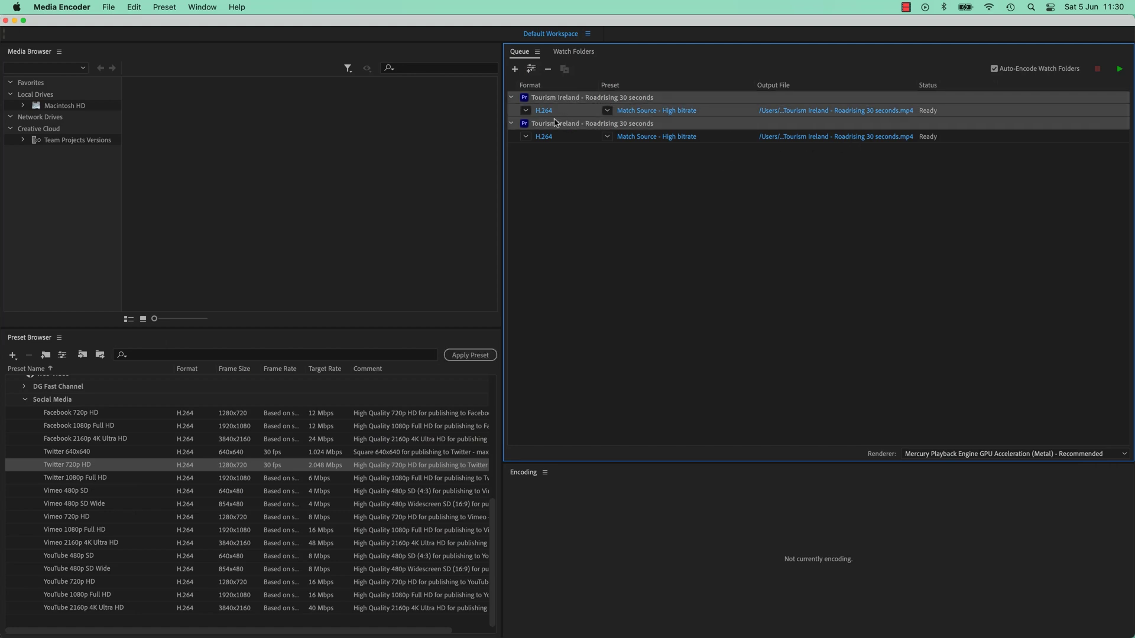
key("super+d")
key("super+d")
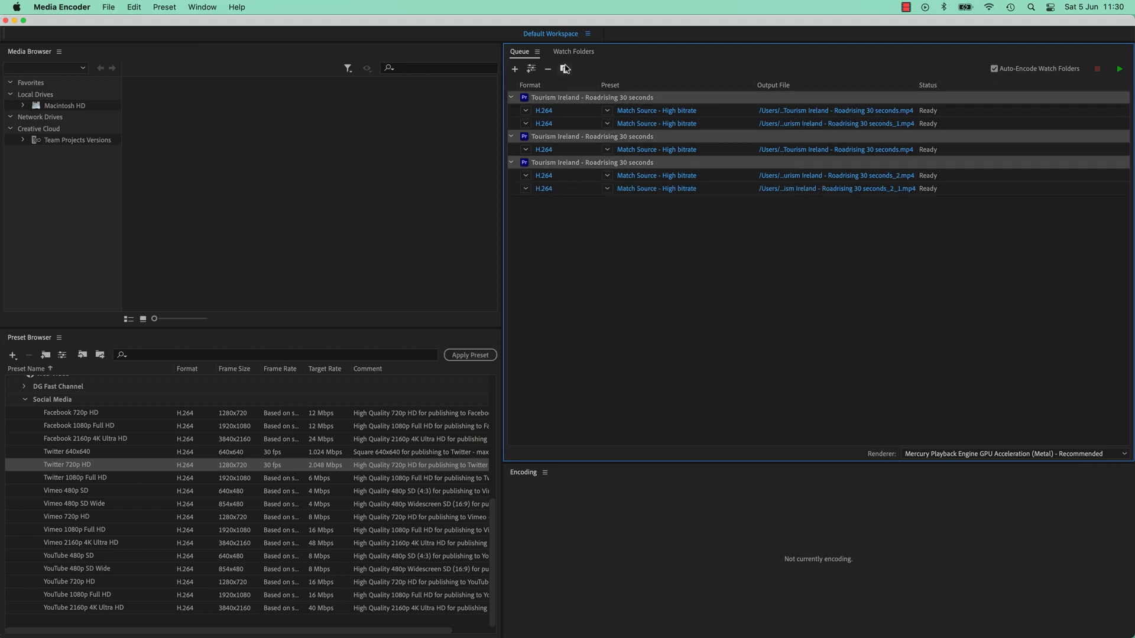
left_click(565, 68)
left_click(605, 301)
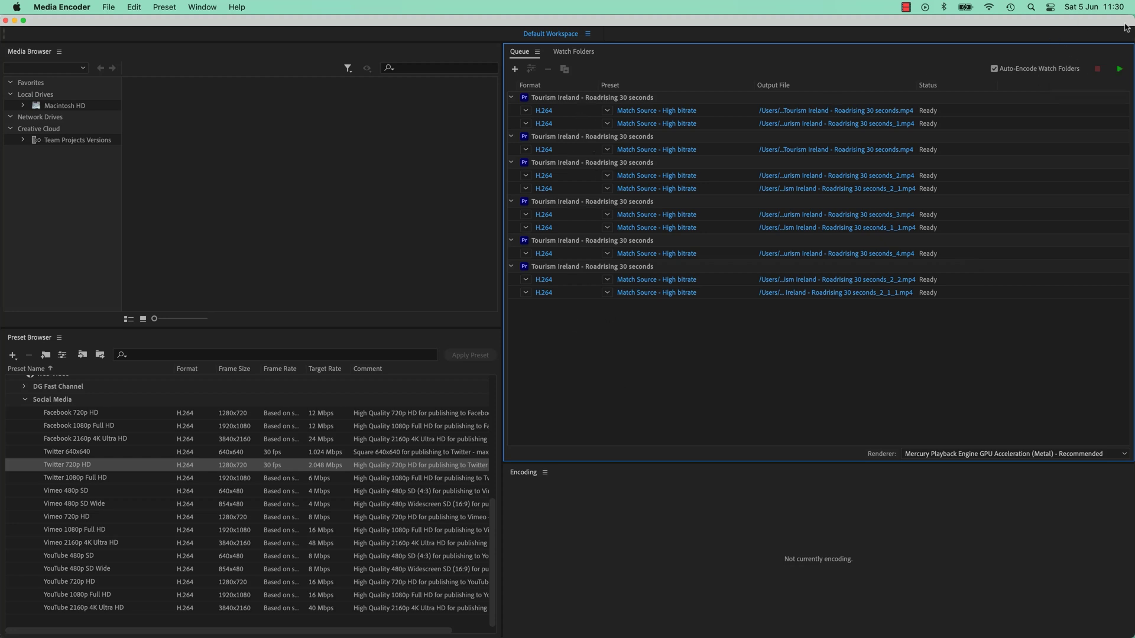
Step: Resize the Media Encoder and Premiere Pro windows so they sit side by side
left_click_drag(1132, 23, 637, 37)
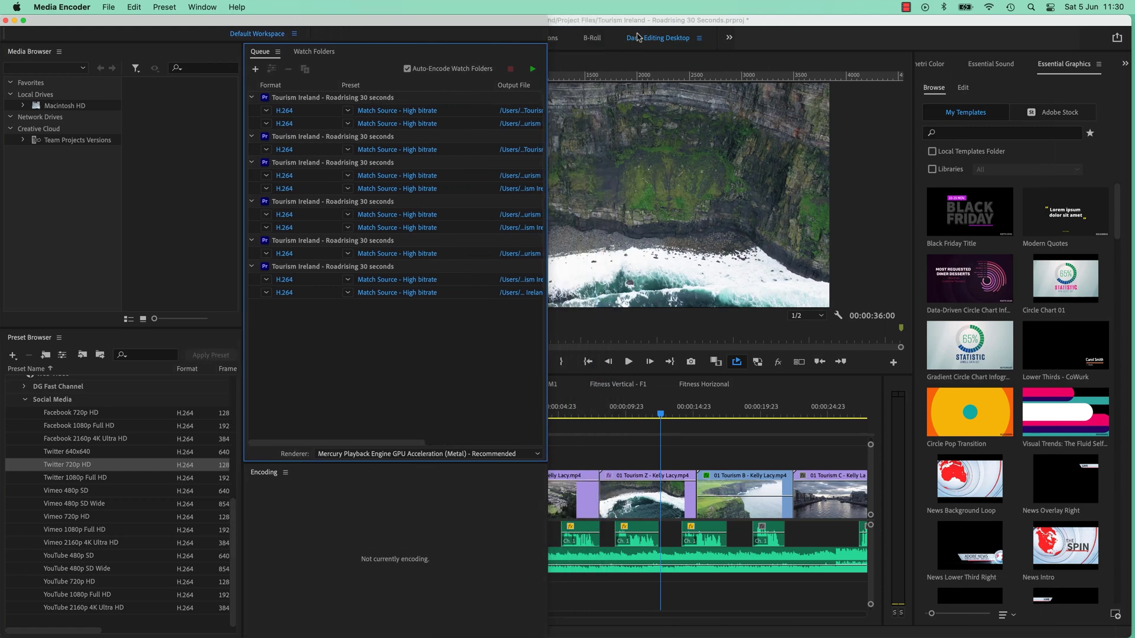
left_click(683, 24)
left_click(1, 195)
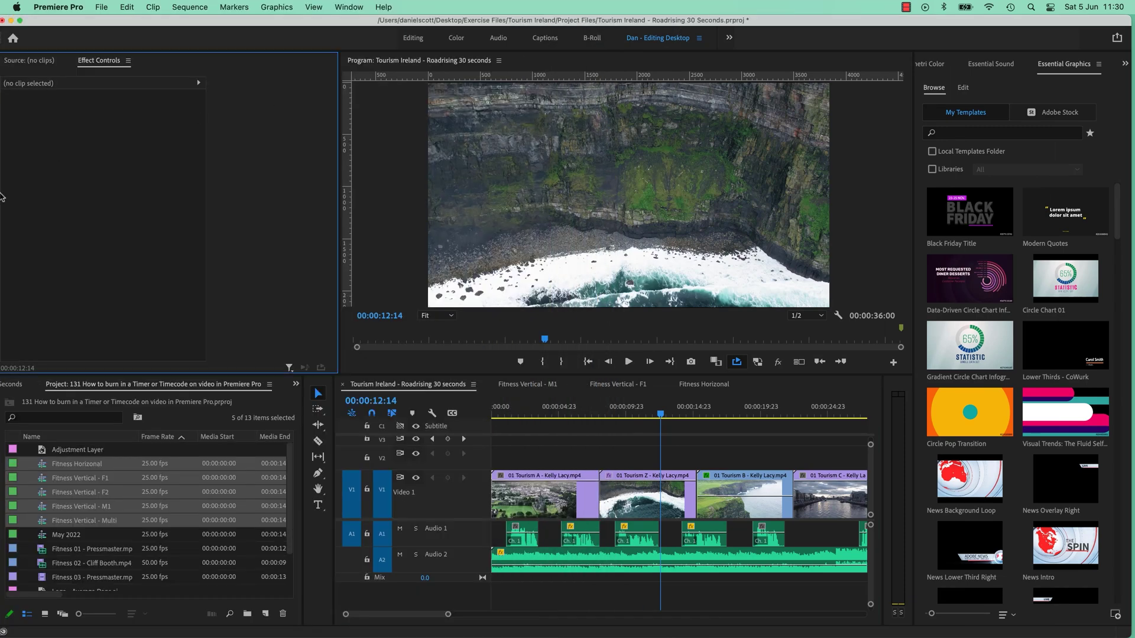
left_click_drag(113, 25, 151, 25)
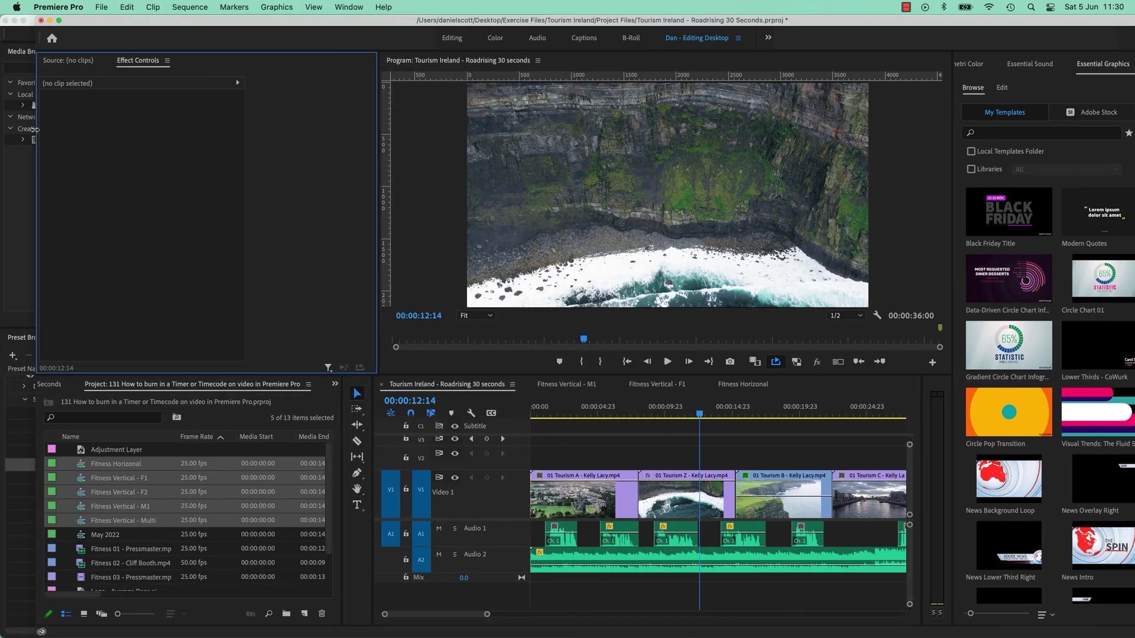
left_click_drag(35, 129, 540, 187)
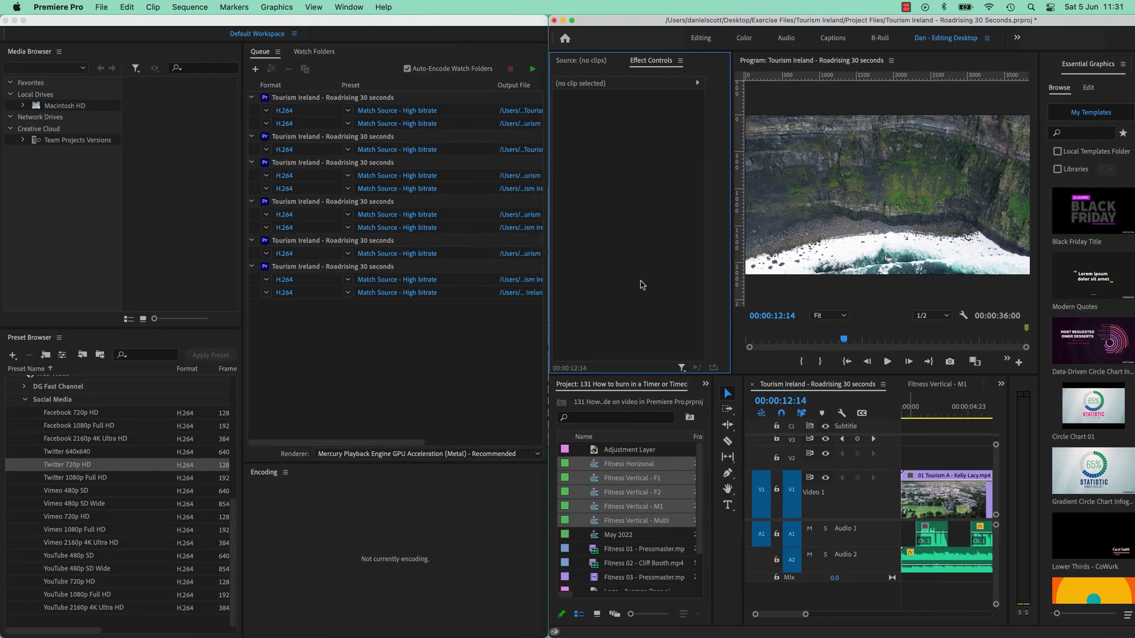
Step: Start encoding the queue and place Premiere's playhead near the sequence start
left_click(391, 369)
left_click(533, 68)
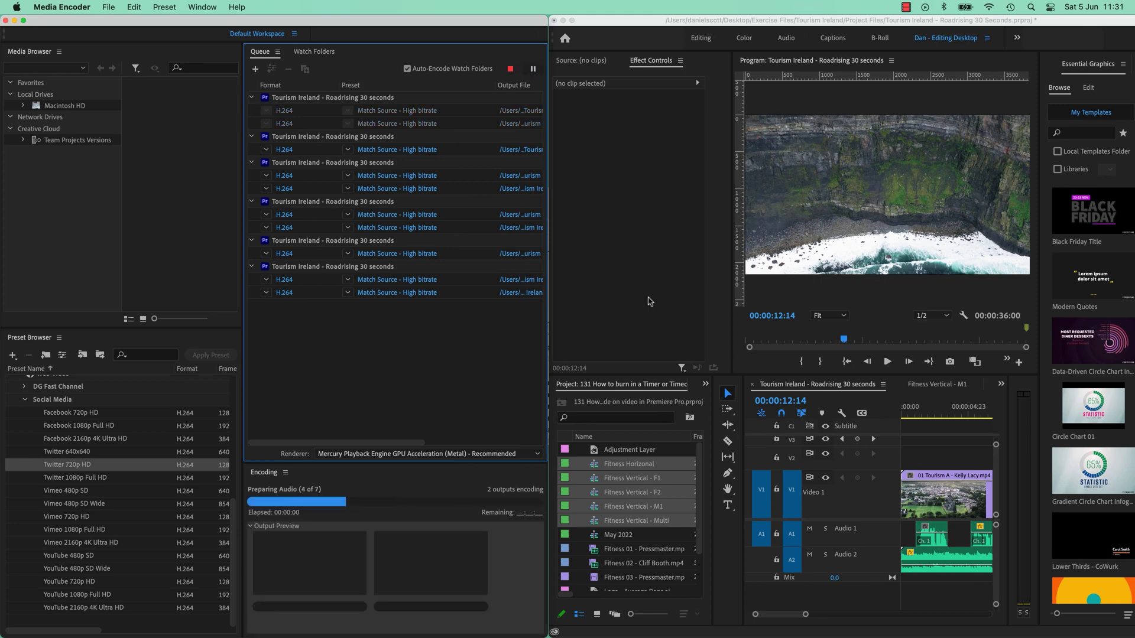
left_click(917, 416)
left_click(915, 416)
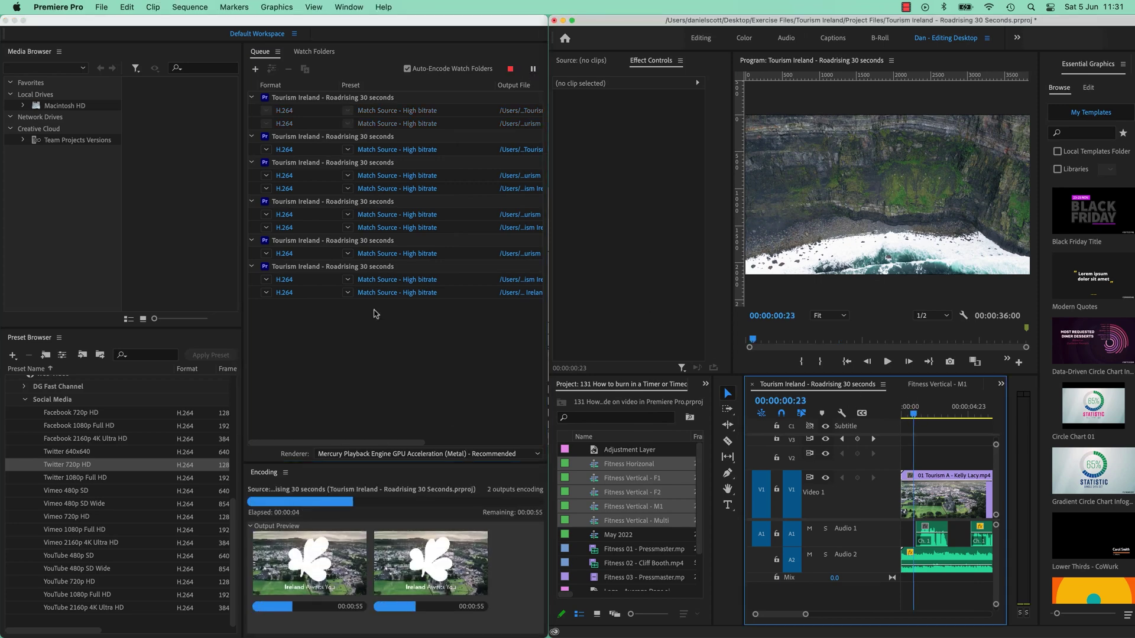
left_click(398, 449)
scroll(398, 355, "right", 5)
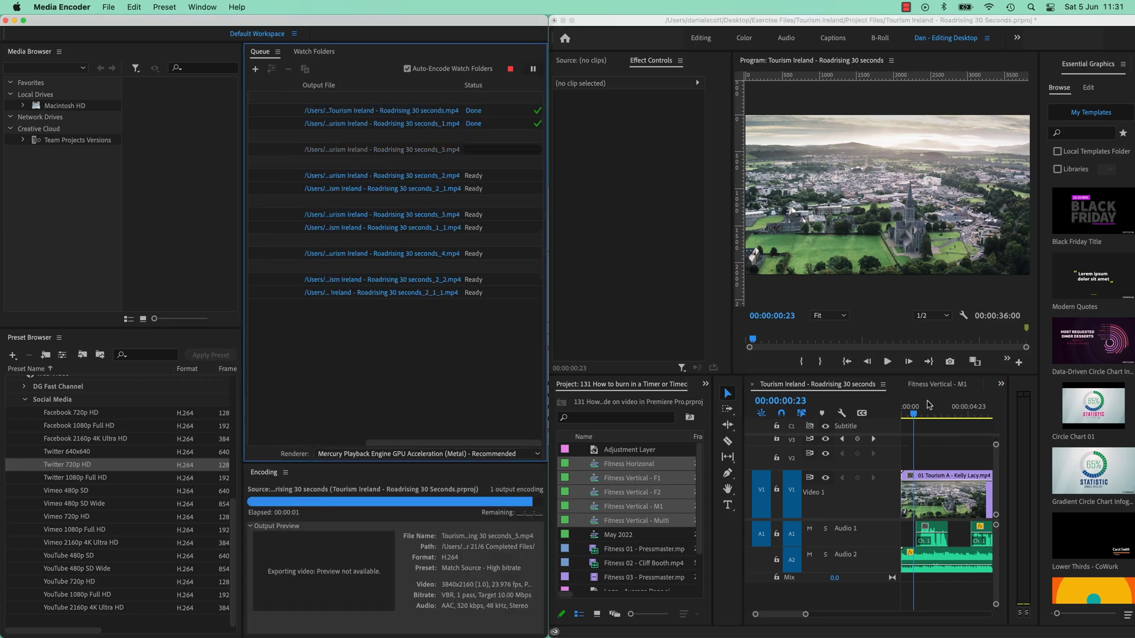
left_click(915, 417)
Step: Play and stop the Premiere timeline twice, then pause the Media Encoder queue mid-encode
key("space")
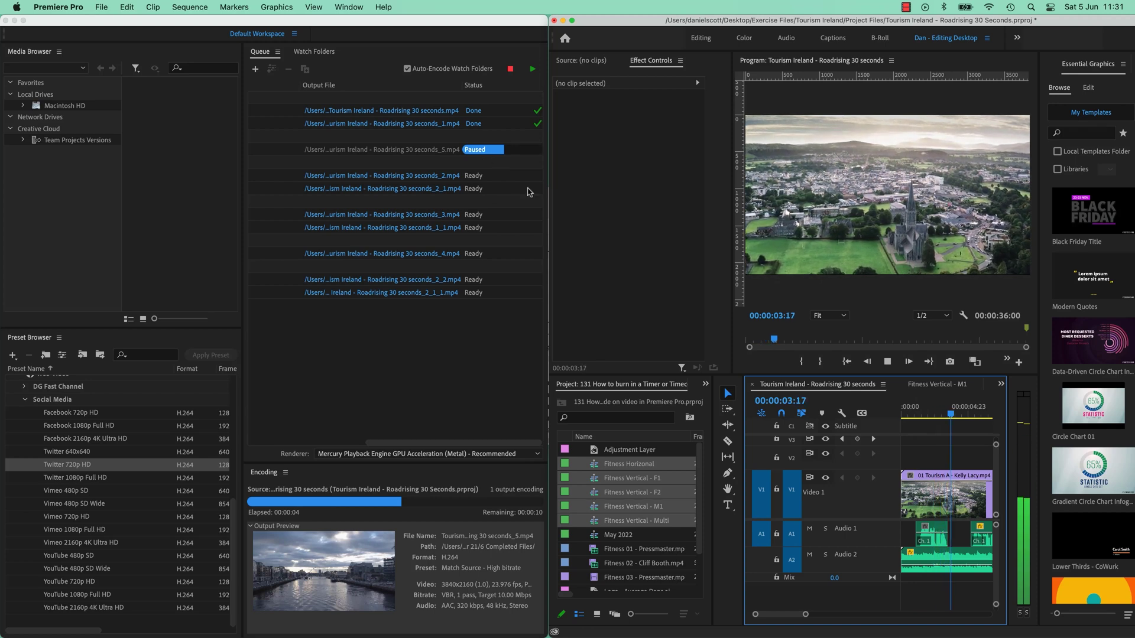
key("space")
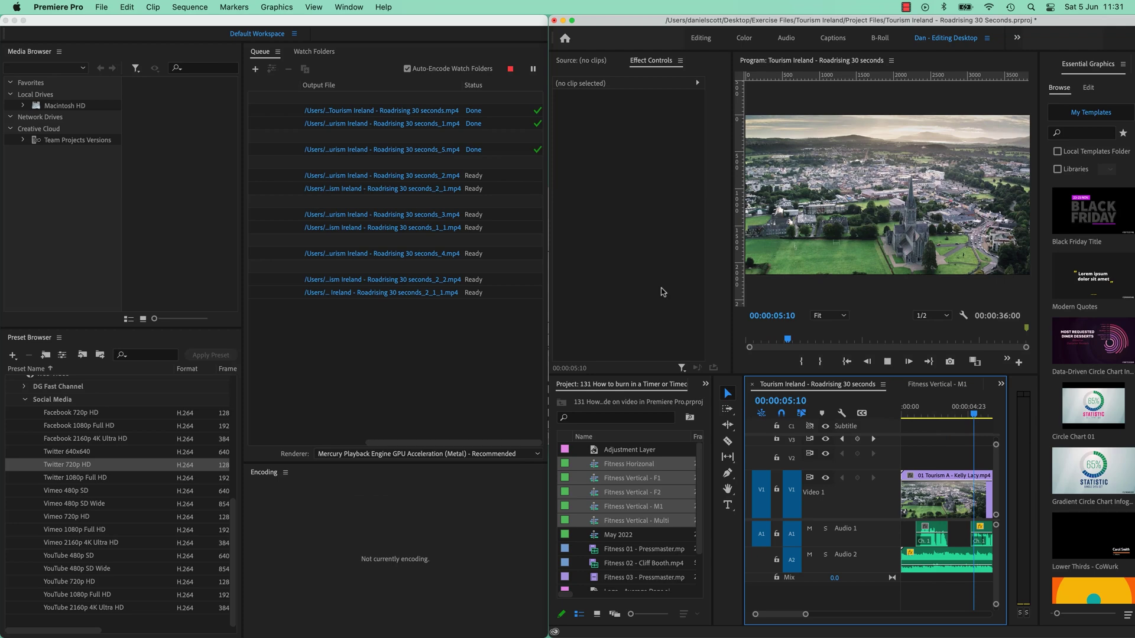
key("space")
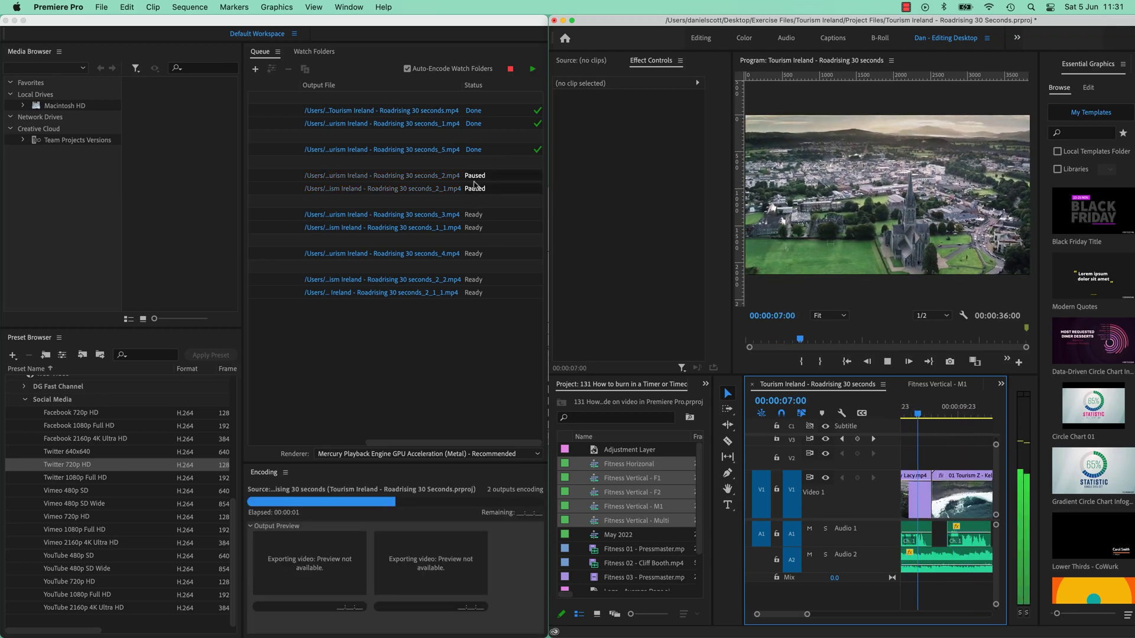
key("space")
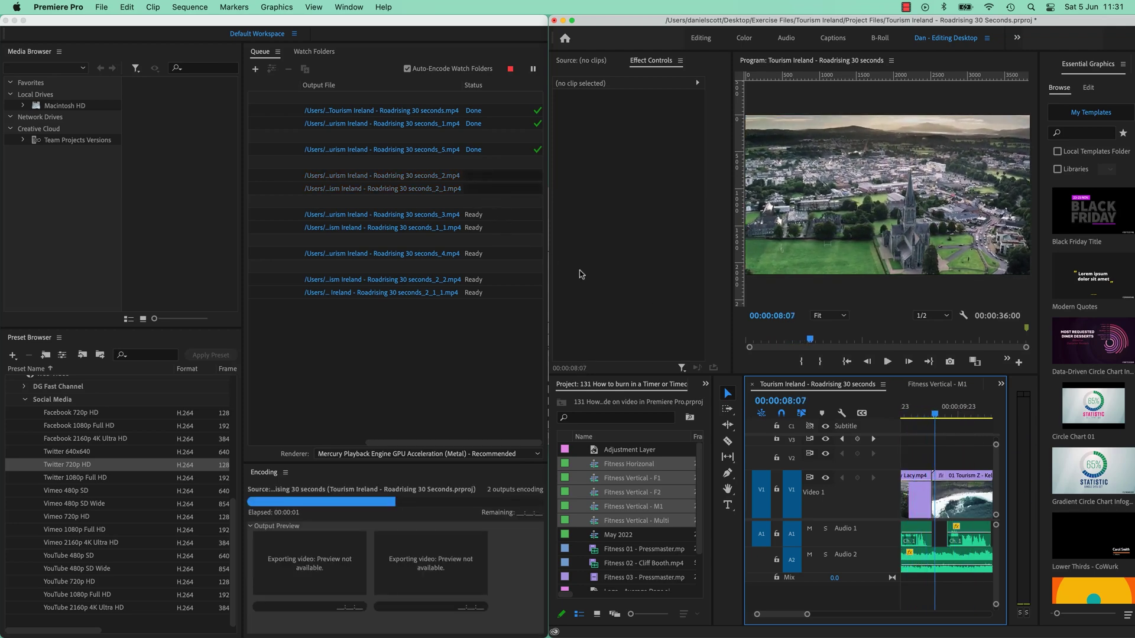
left_click(535, 74)
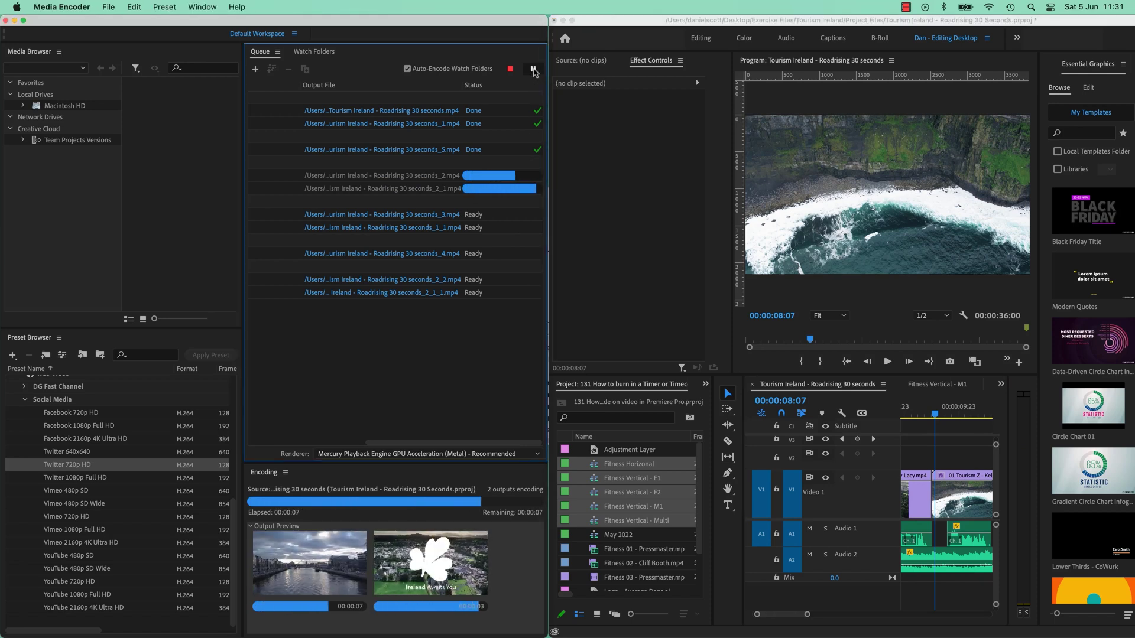
left_click(534, 70)
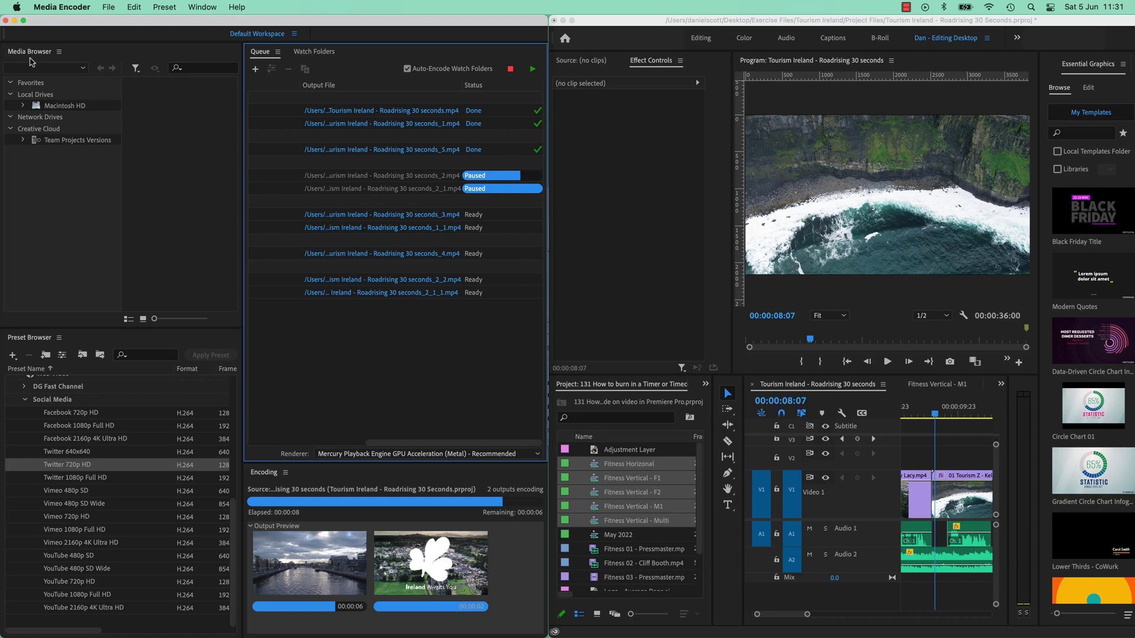
Step: Maximise the Media Encoder window to fill the screen
left_click(23, 20)
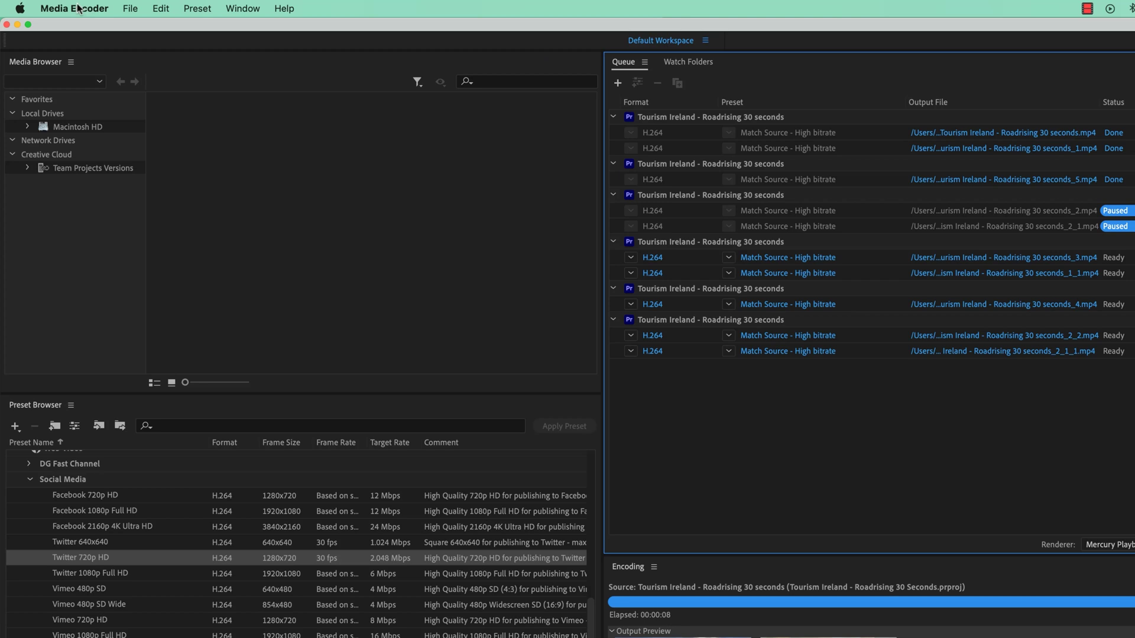
left_click(165, 7)
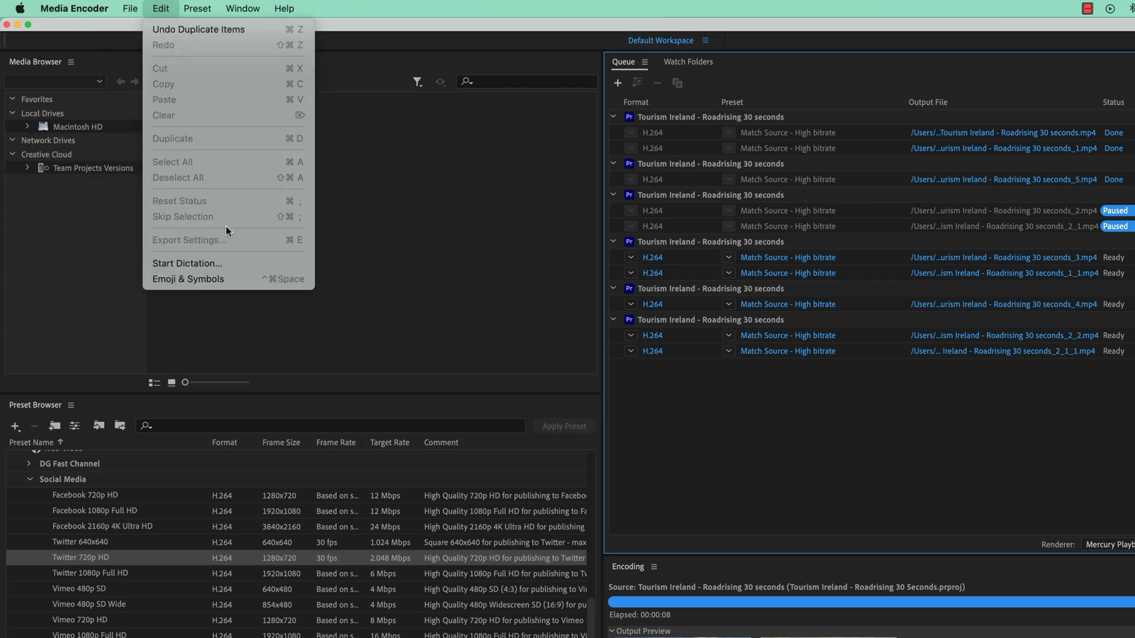
mouse_move(74, 9)
mouse_move(99, 70)
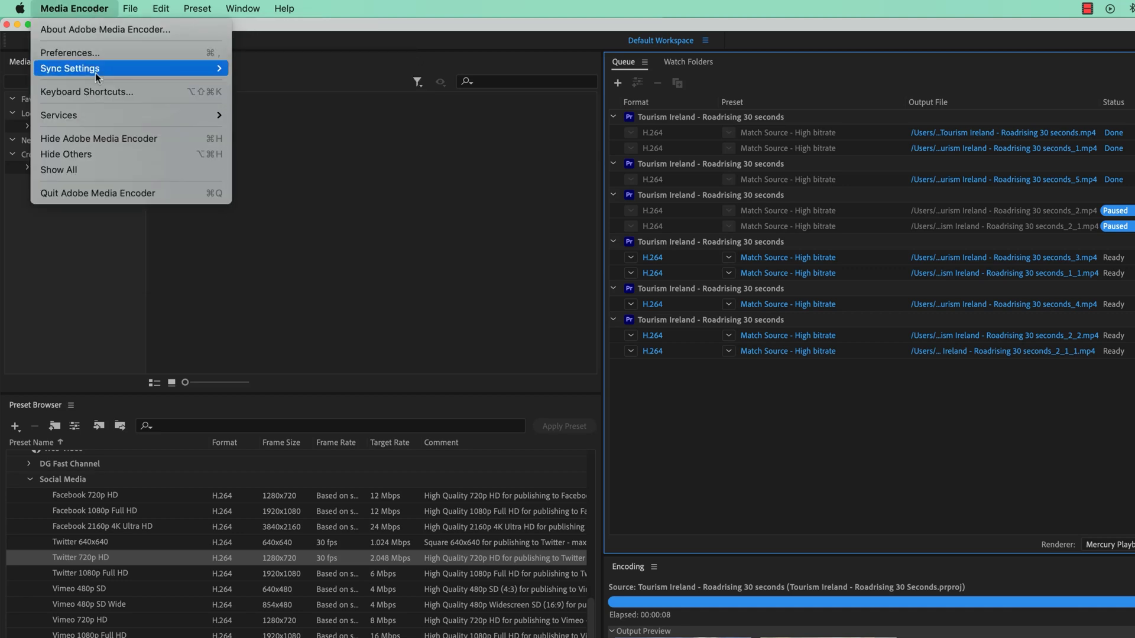
left_click(95, 54)
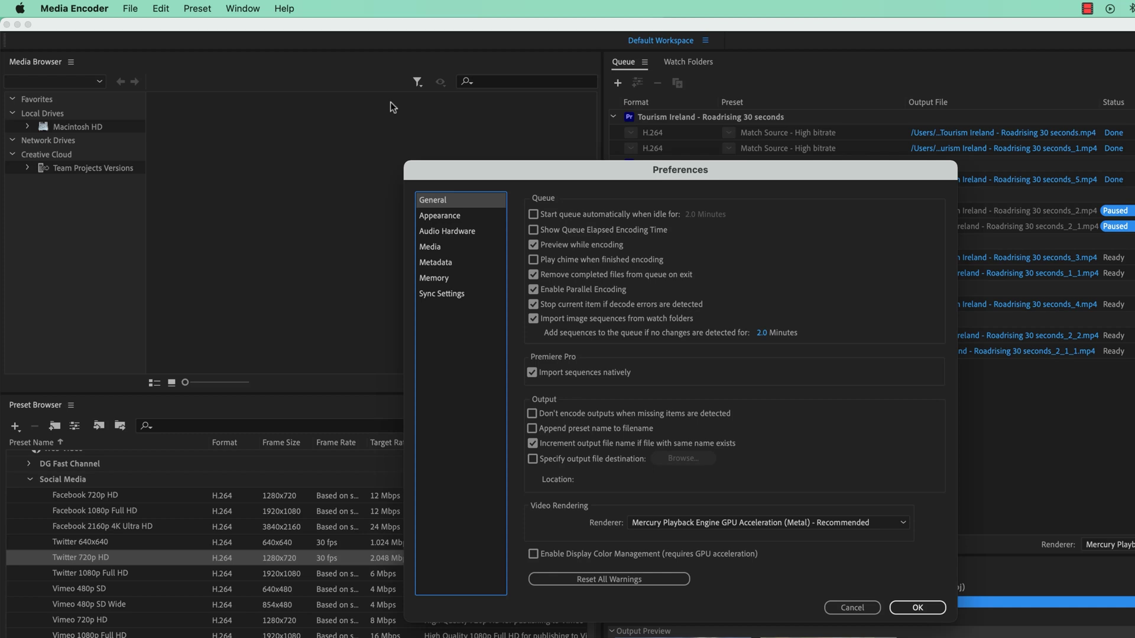
left_click(473, 216)
left_click(470, 232)
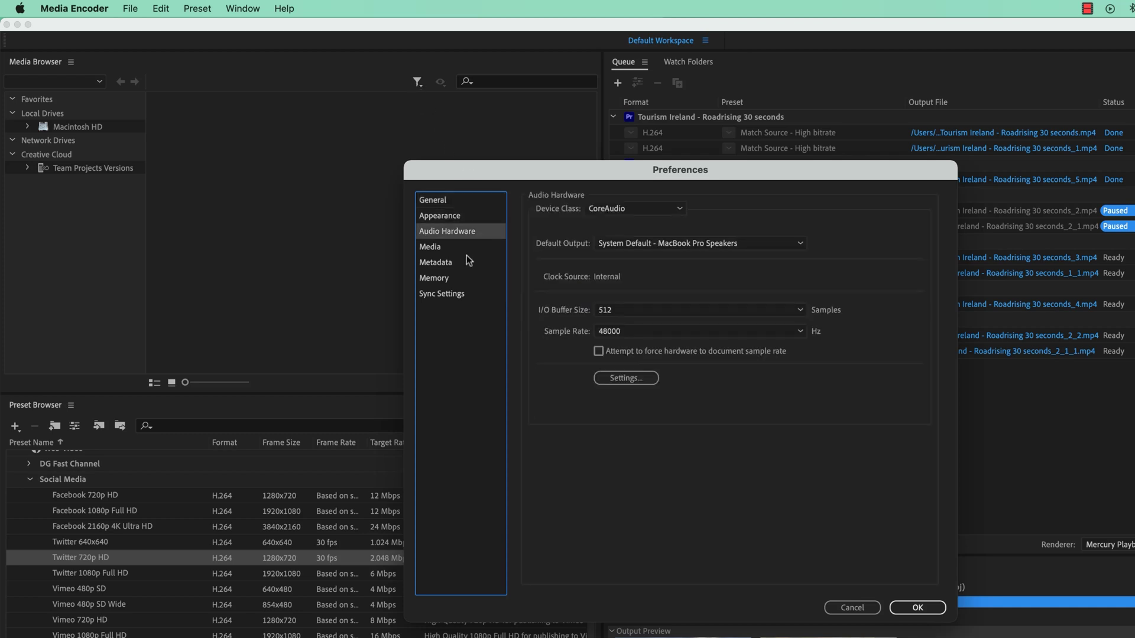
left_click(467, 247)
left_click(465, 263)
left_click(465, 277)
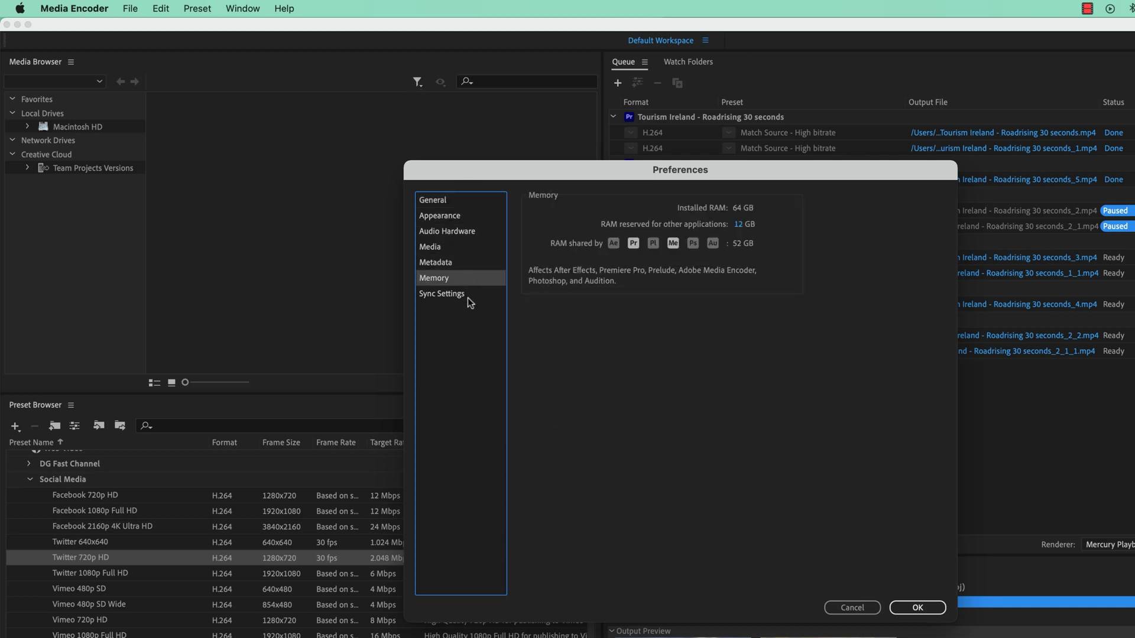
left_click(467, 293)
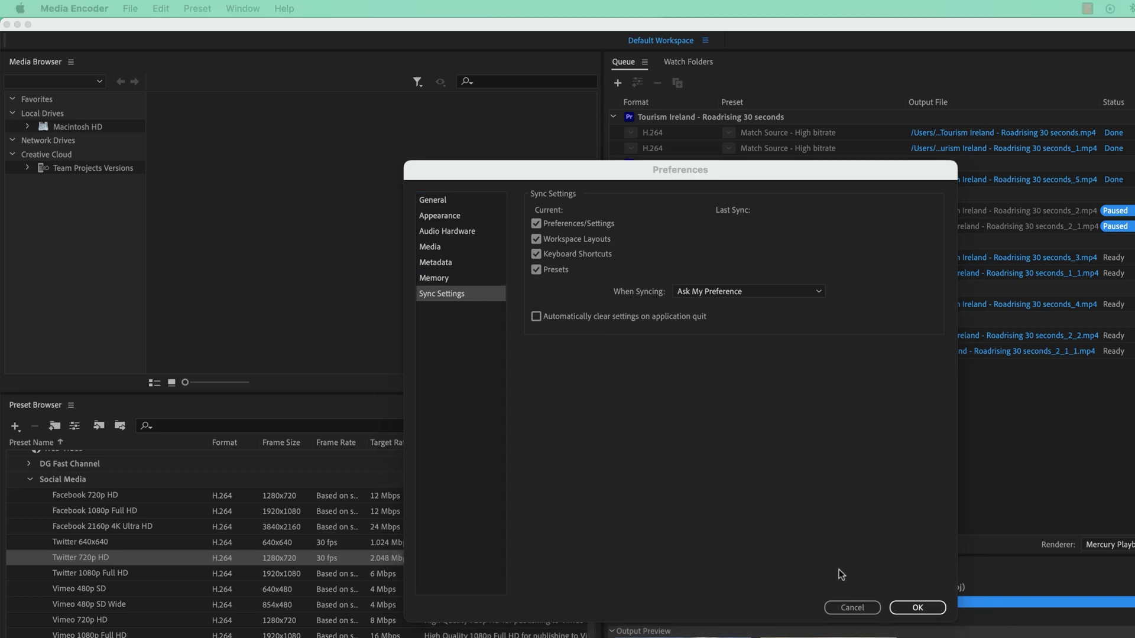
left_click(851, 608)
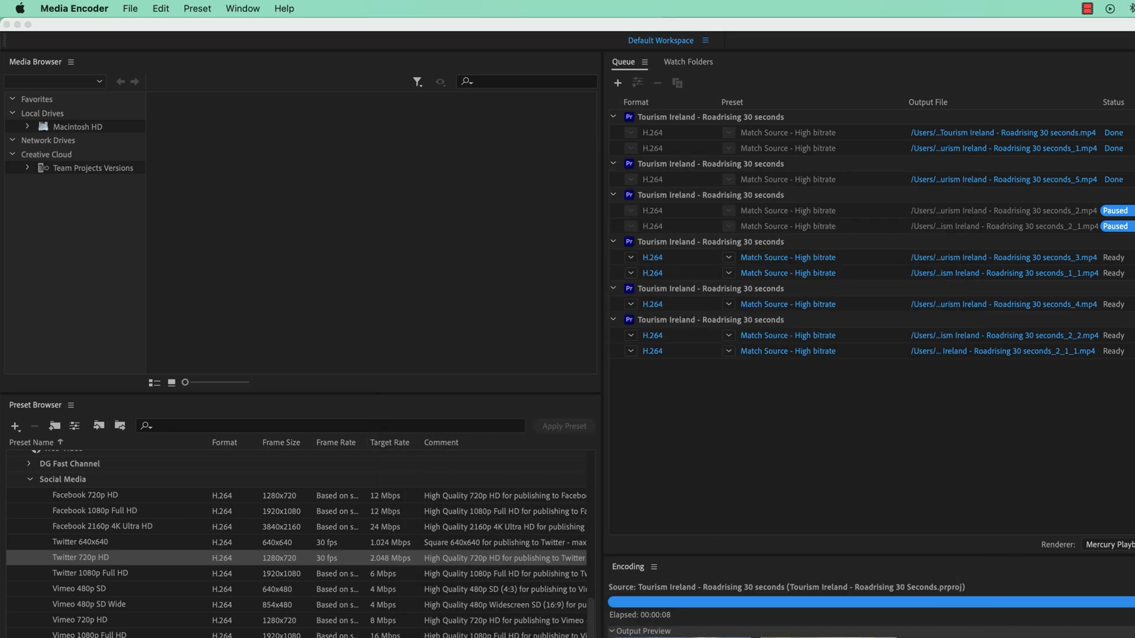
Step: In maximized Premiere Pro, toggle Playback's 'Pause Media Encoder queue during playback' off, then back on
key("super+Tab")
left_click(686, 25)
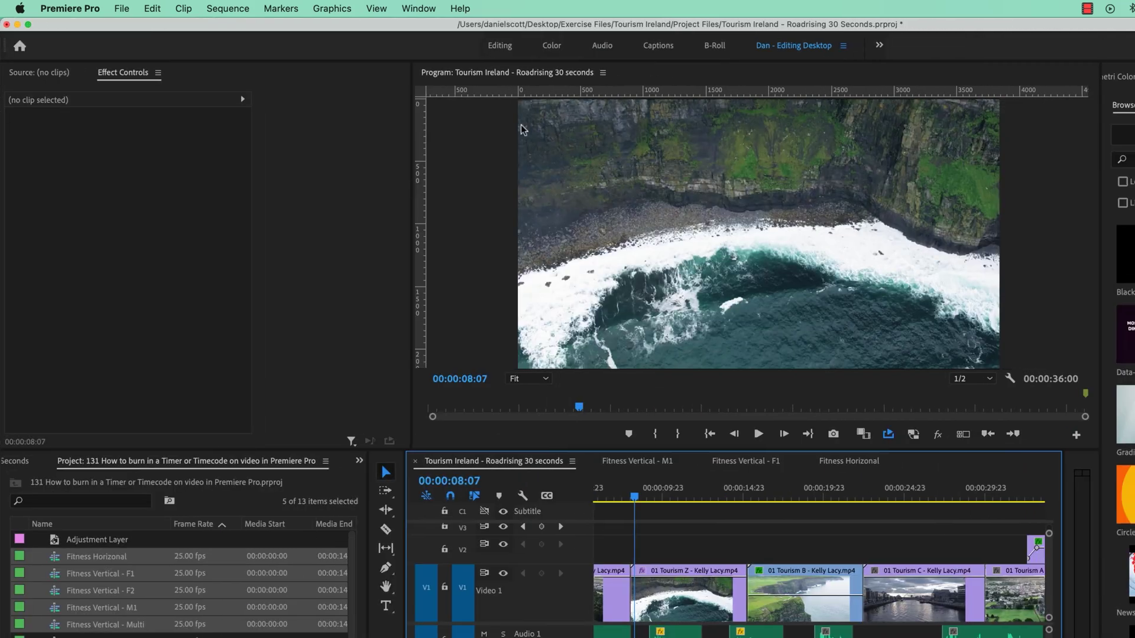
left_click(70, 9)
mouse_move(90, 54)
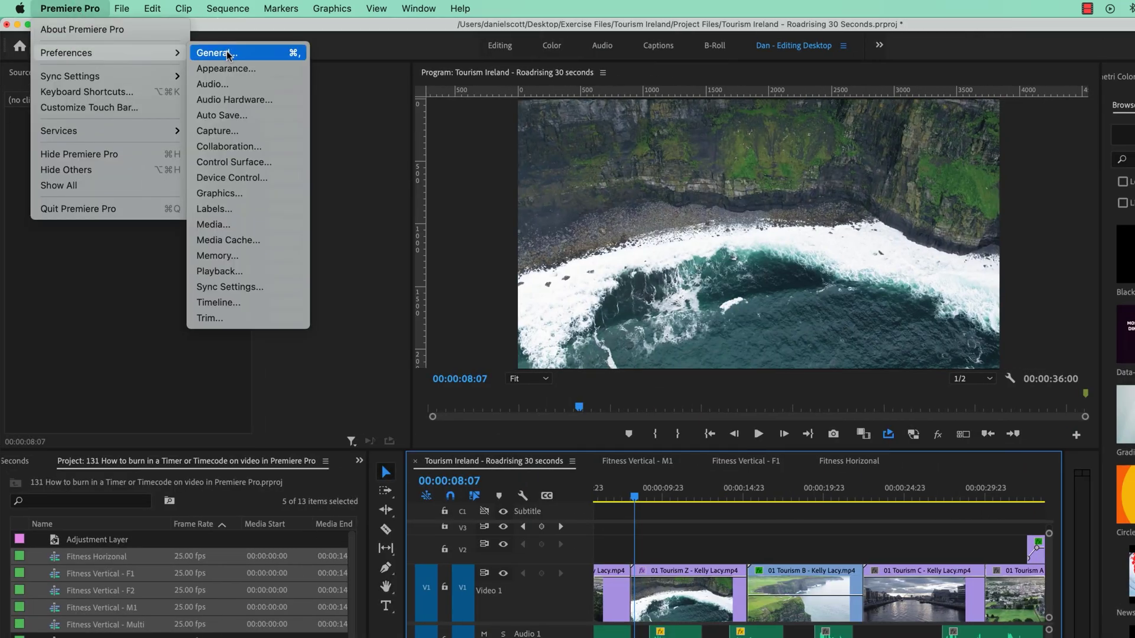
left_click(241, 271)
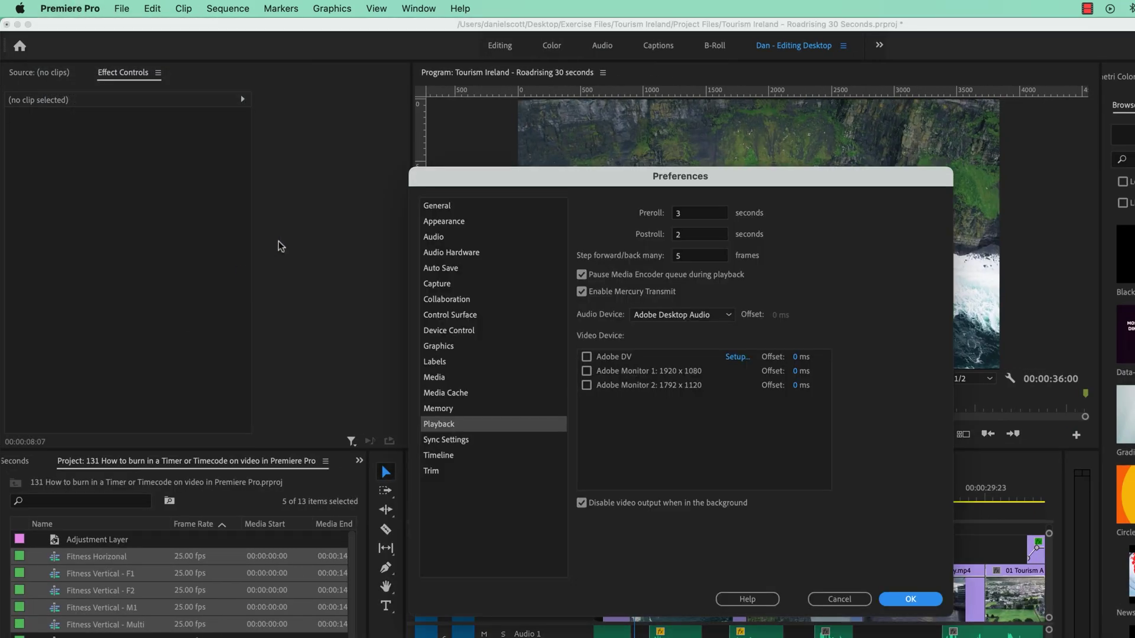
left_click(697, 277)
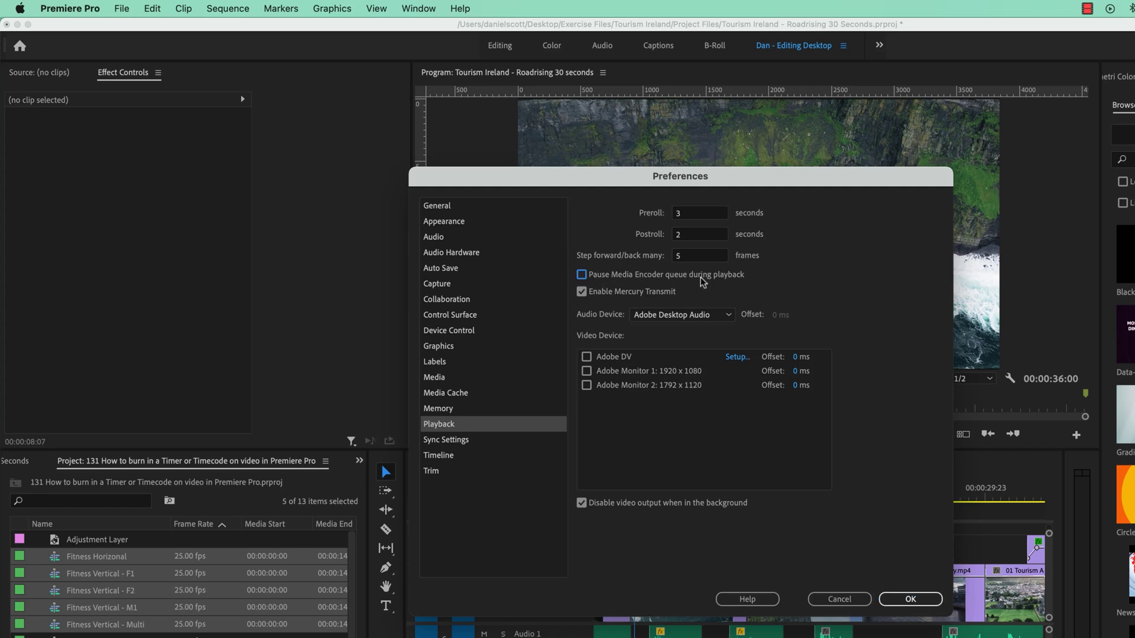
left_click(733, 277)
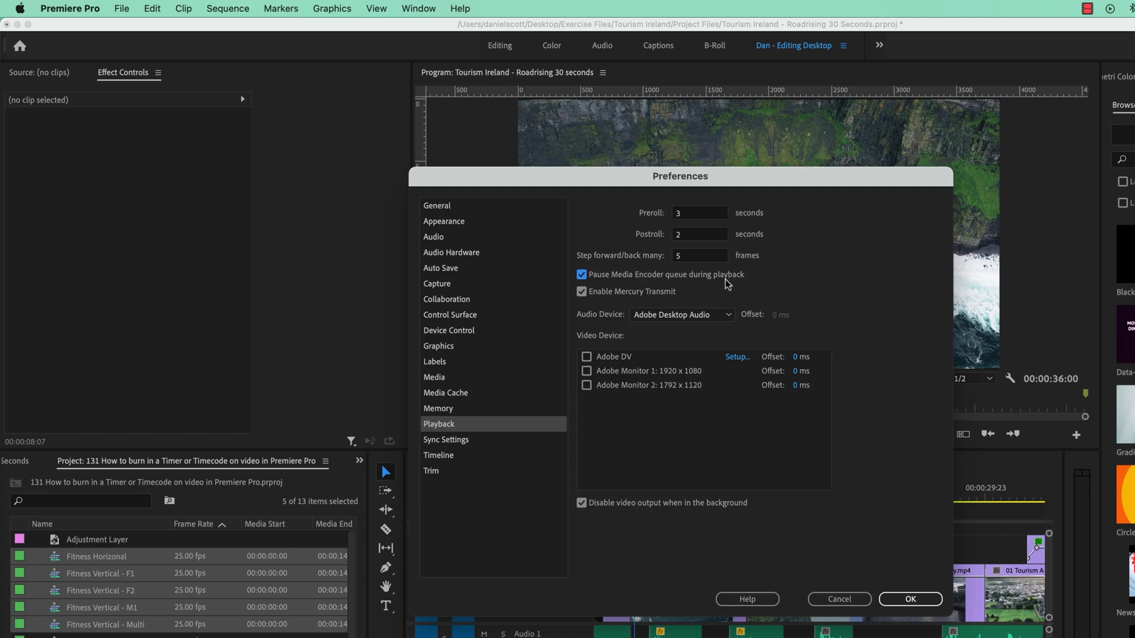
Step: Confirm Premiere's preferences, then view the Match Source - High bitrate preset tooltip in Media Encoder
left_click(926, 600)
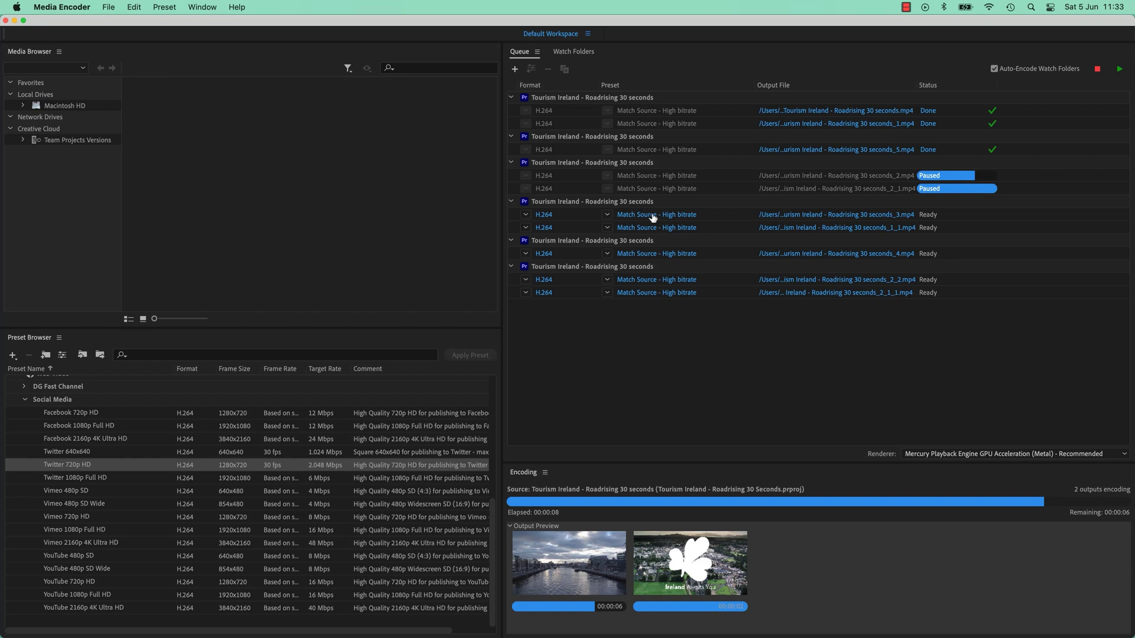
mouse_move(652, 217)
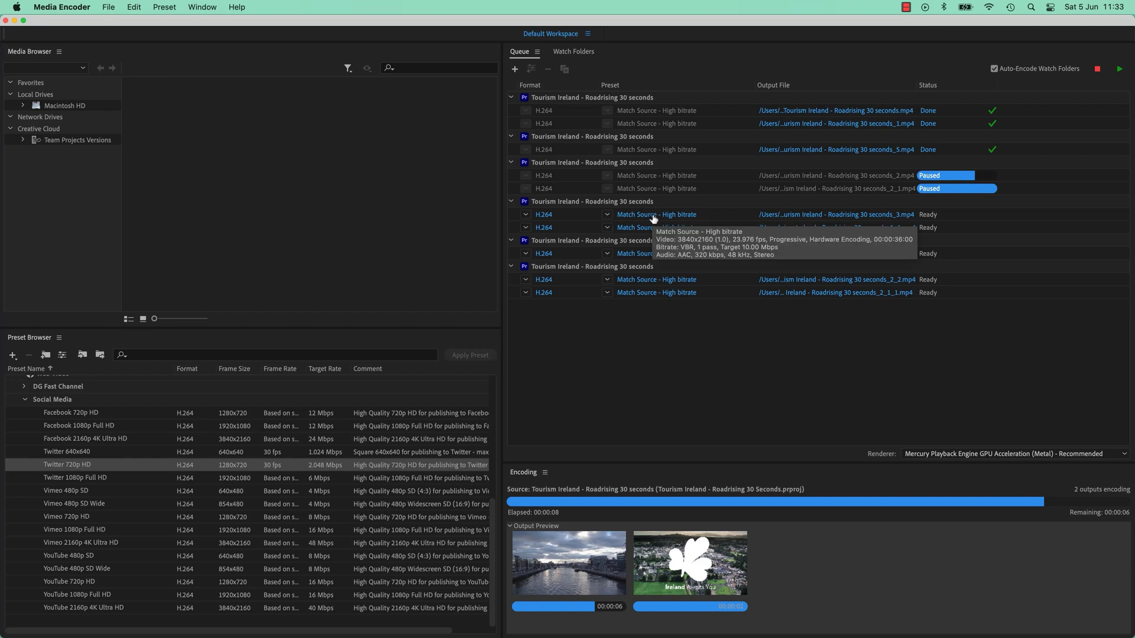
Step: Open Export Settings for the Tourism Ireland job: H.264, Match Source - High bitrate, 3840x2160, 23.976 fps
left_click(652, 216)
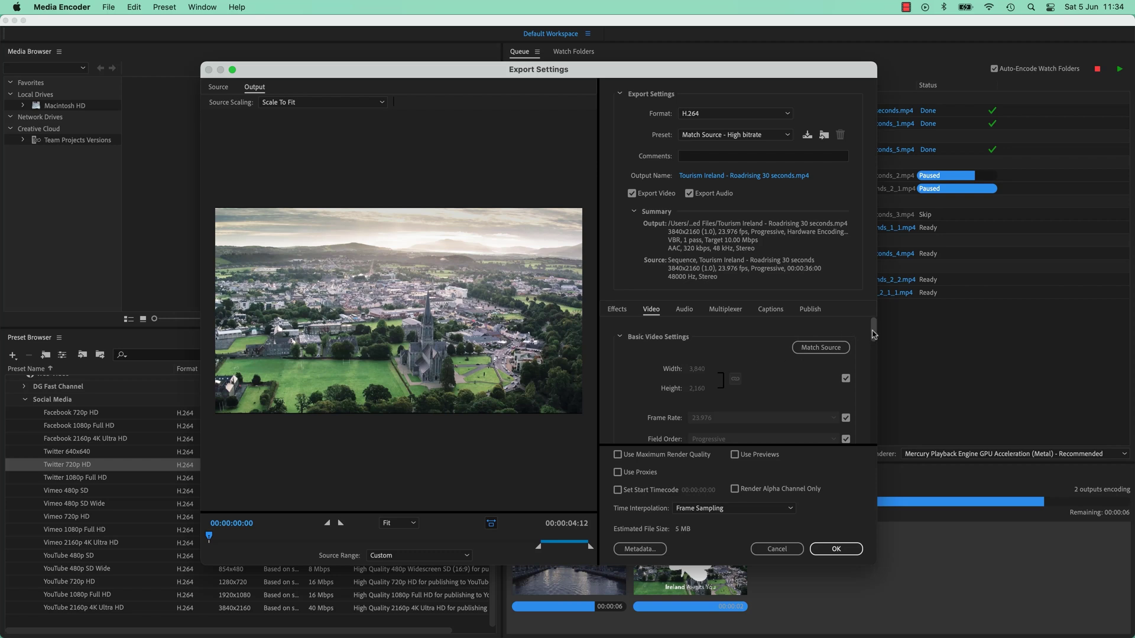
mouse_move(874, 331)
left_mouse_down()
mouse_move(874, 408)
mouse_move(870, 331)
left_mouse_up()
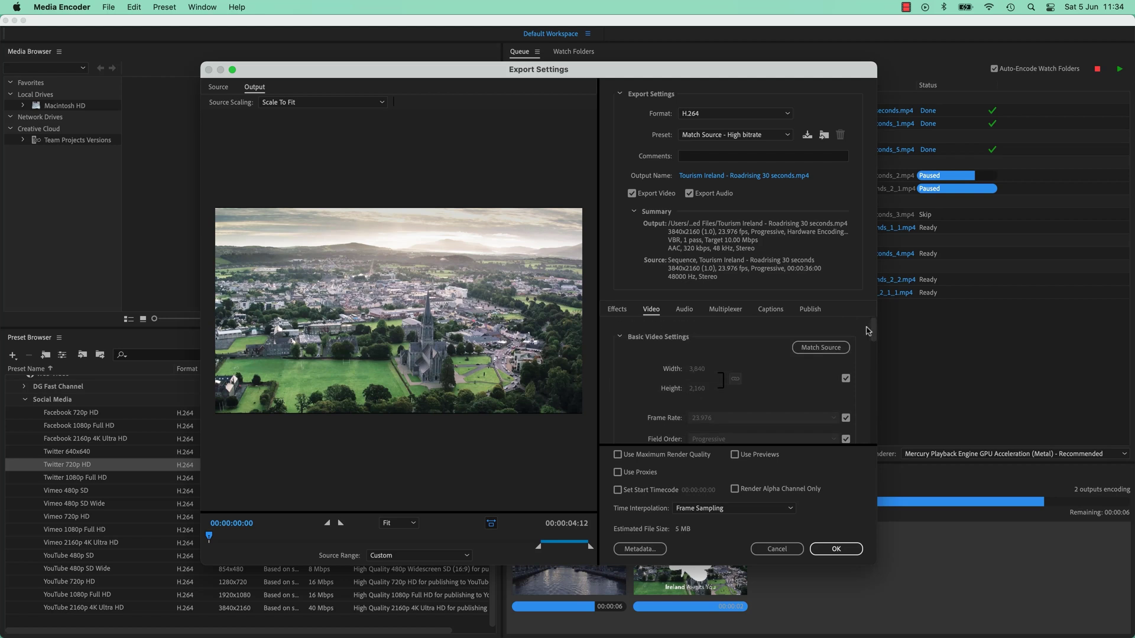